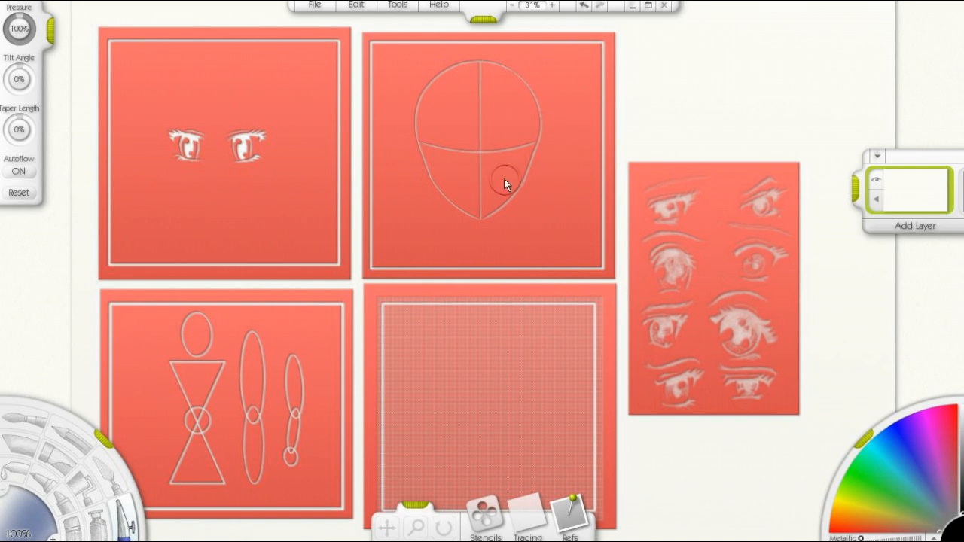
Hide the assorted-eyes sheet, grid, body-figure and eye-pair stencils, keeping only the head stencil on the canvas
right_click(712, 239)
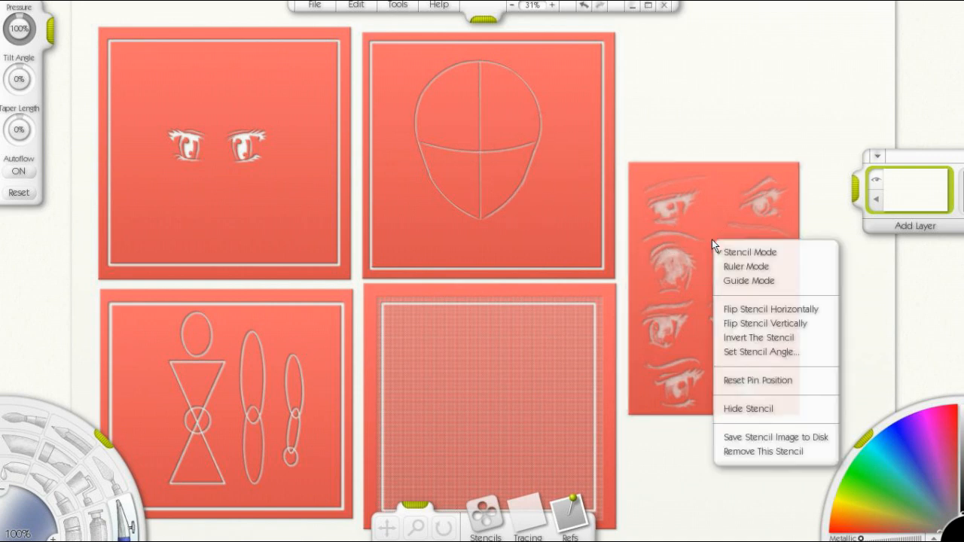
left_click(738, 409)
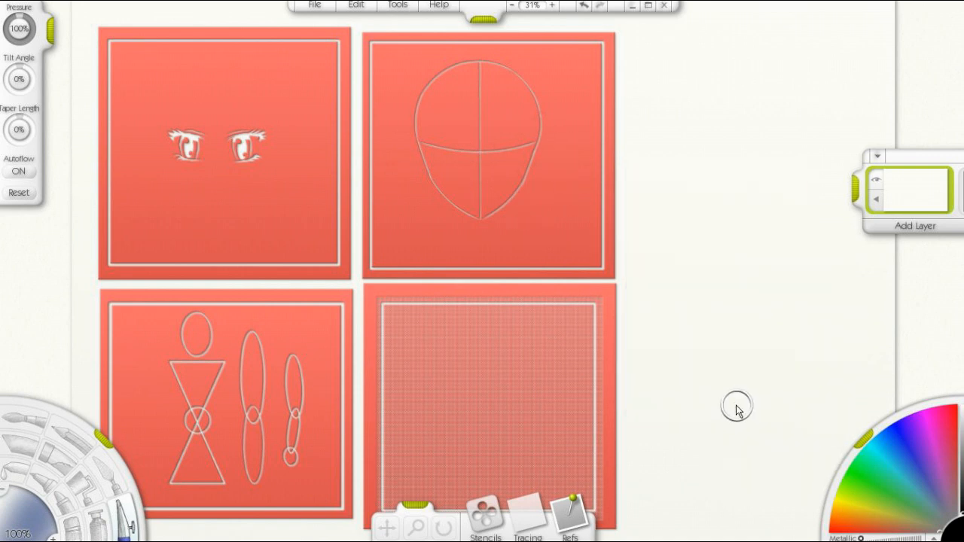
right_click(608, 344)
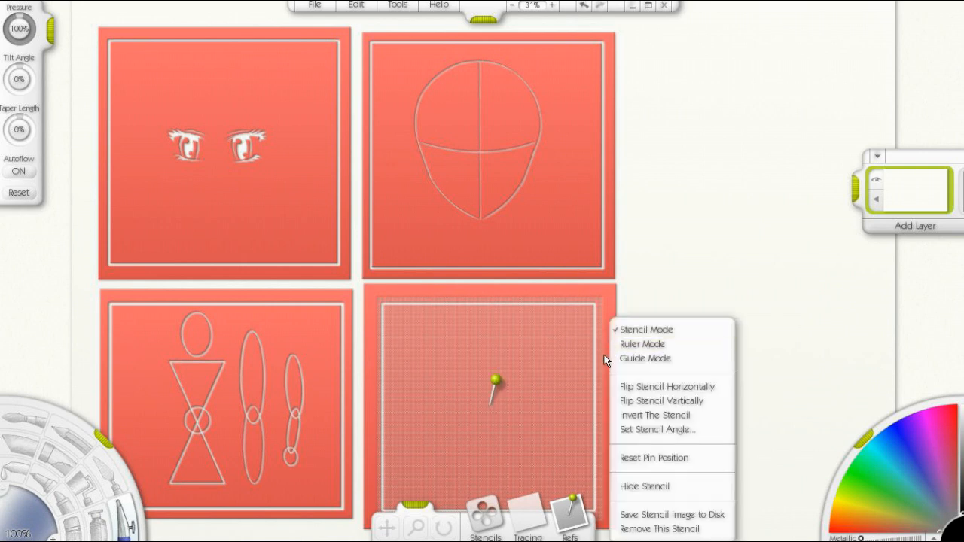
left_click(645, 486)
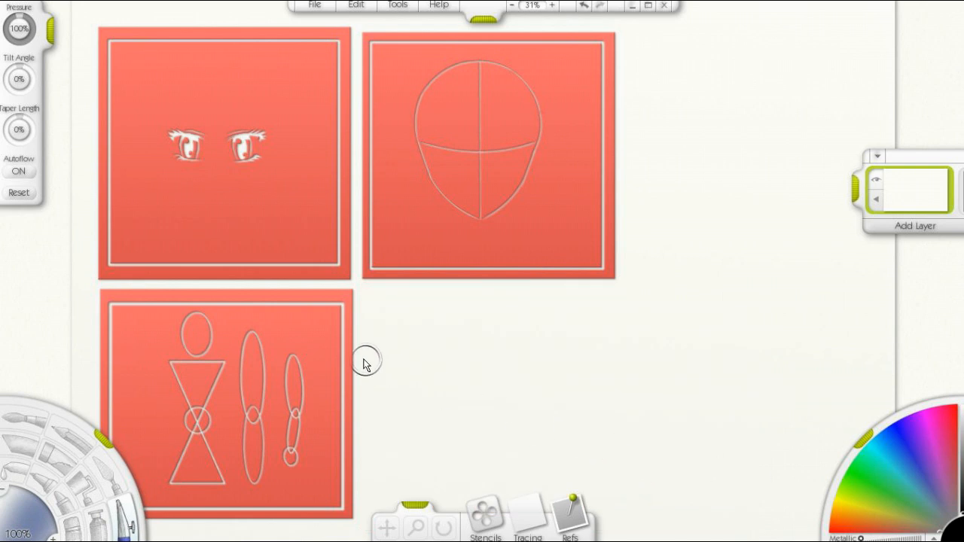
right_click(349, 358)
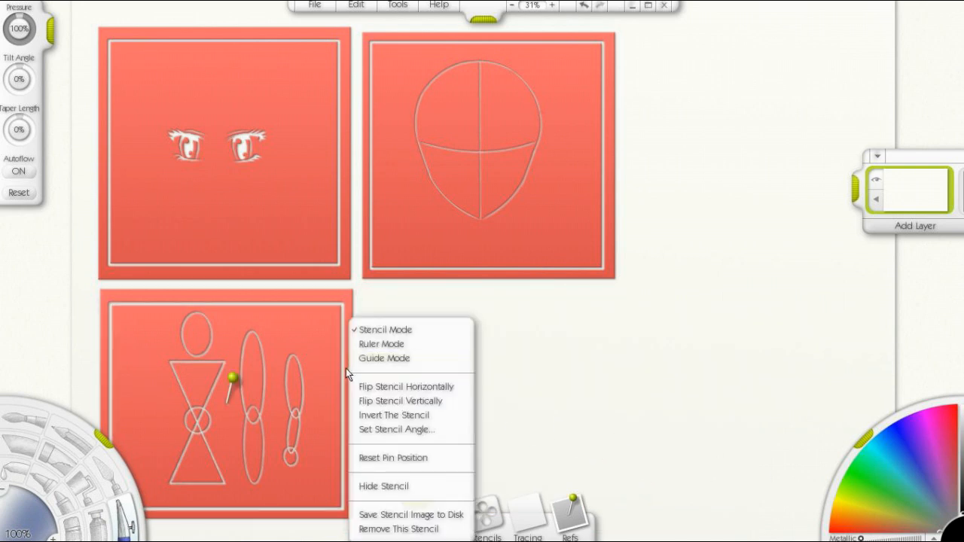
left_click(368, 488)
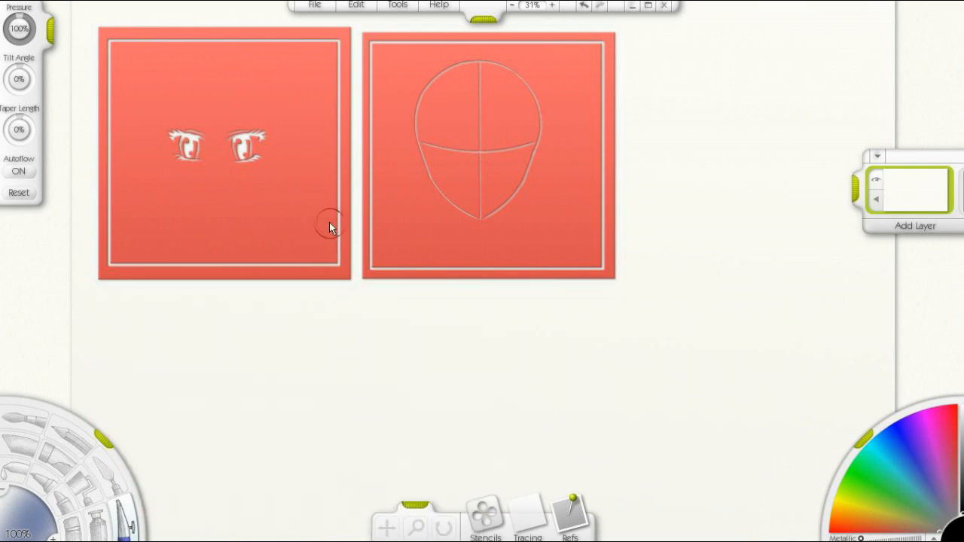
right_click(294, 199)
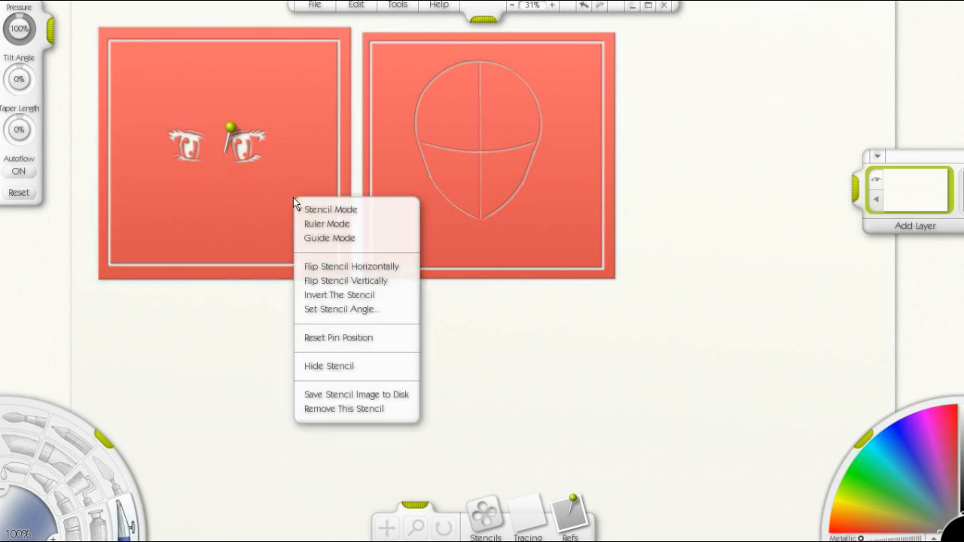
left_click(329, 367)
Move the head stencil to the middle of the canvas and add a new layer
left_click_drag(528, 226, 527, 355)
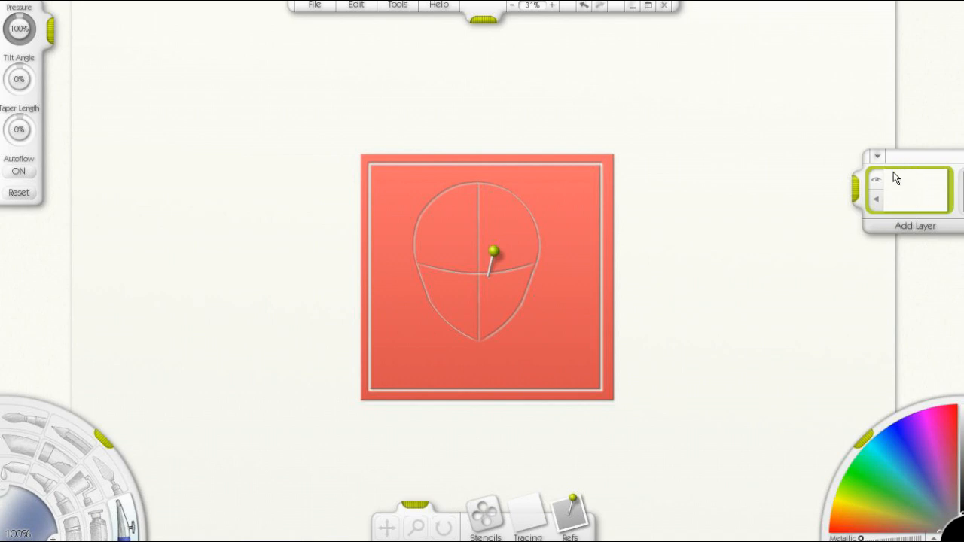
left_click(912, 226)
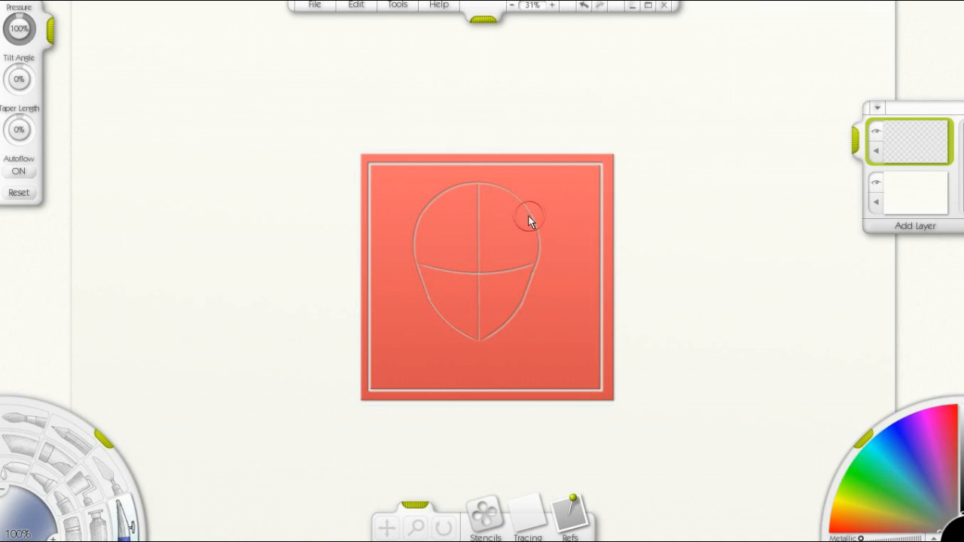
Undo the black strokes and airbrush the head guide lines in light blue through the stencil
left_click(878, 450)
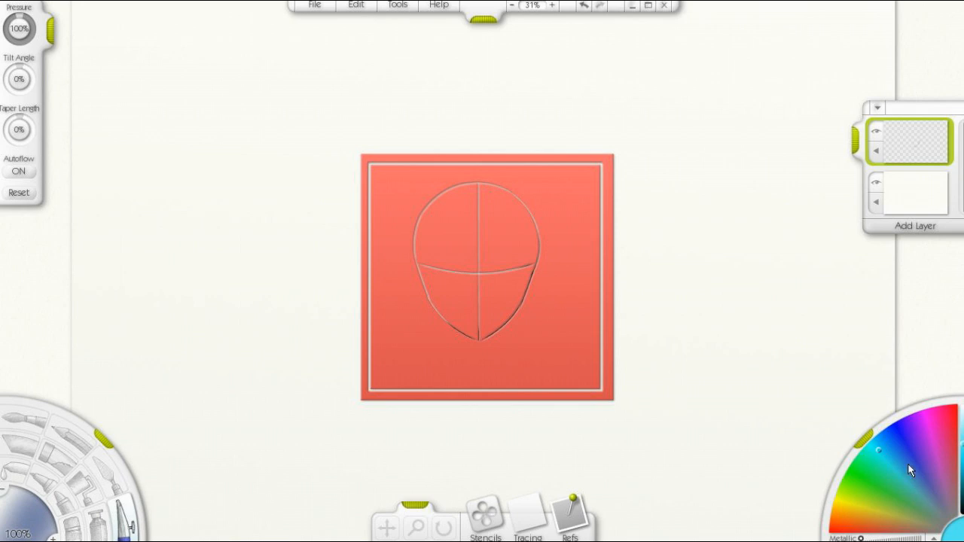
key("ctrl+z")
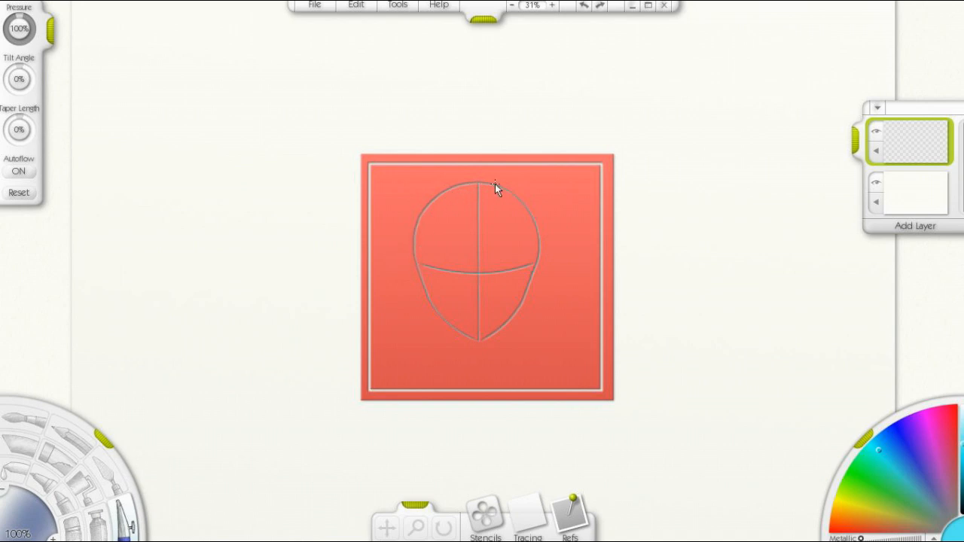
left_click(75, 445)
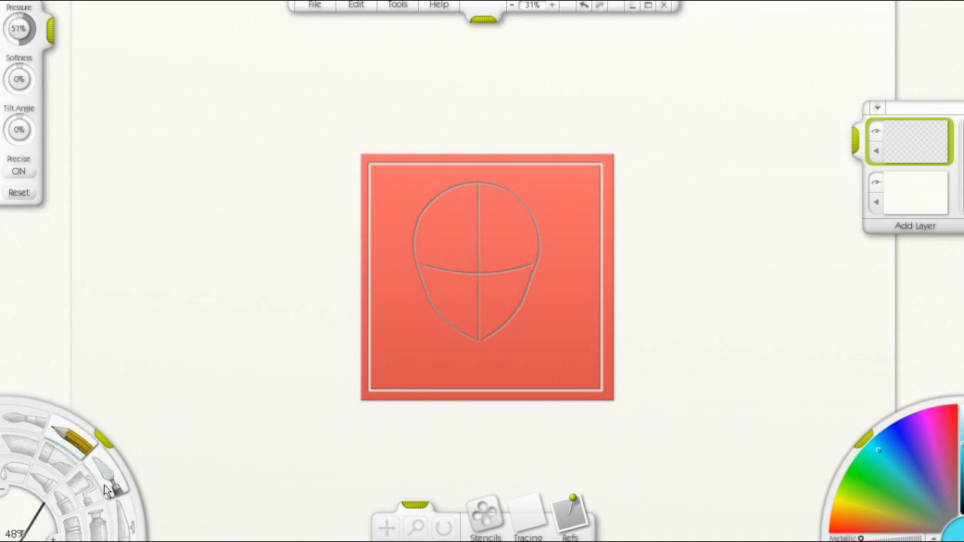
left_click(125, 522)
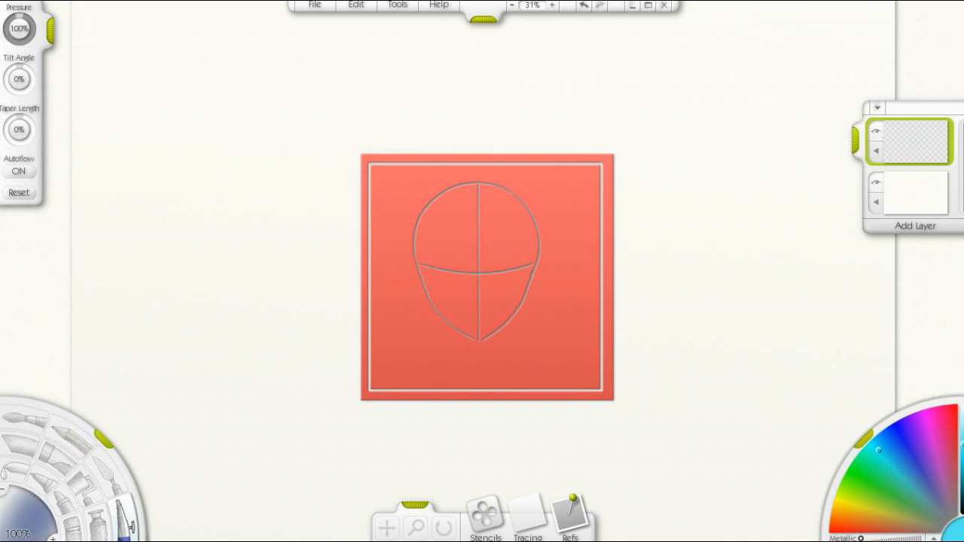
left_click(72, 536)
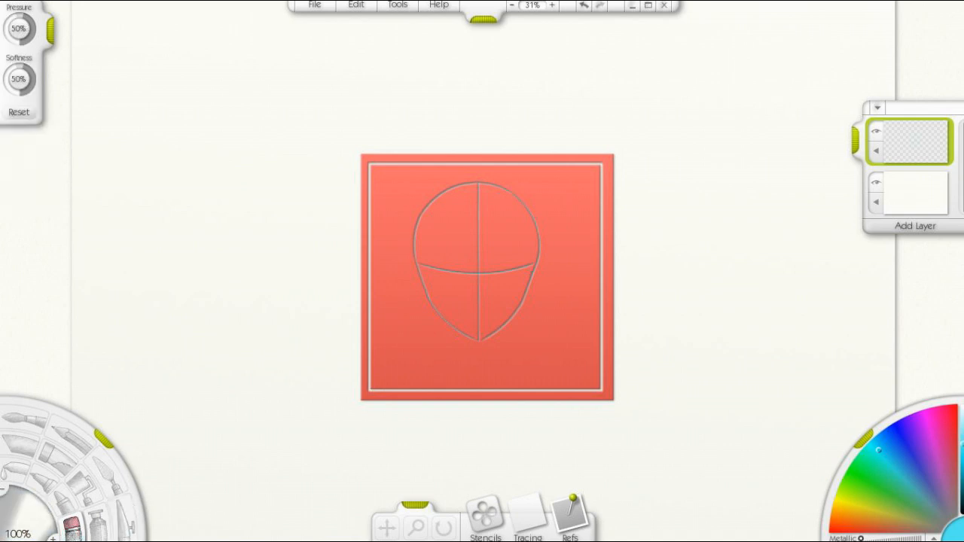
left_click(126, 527)
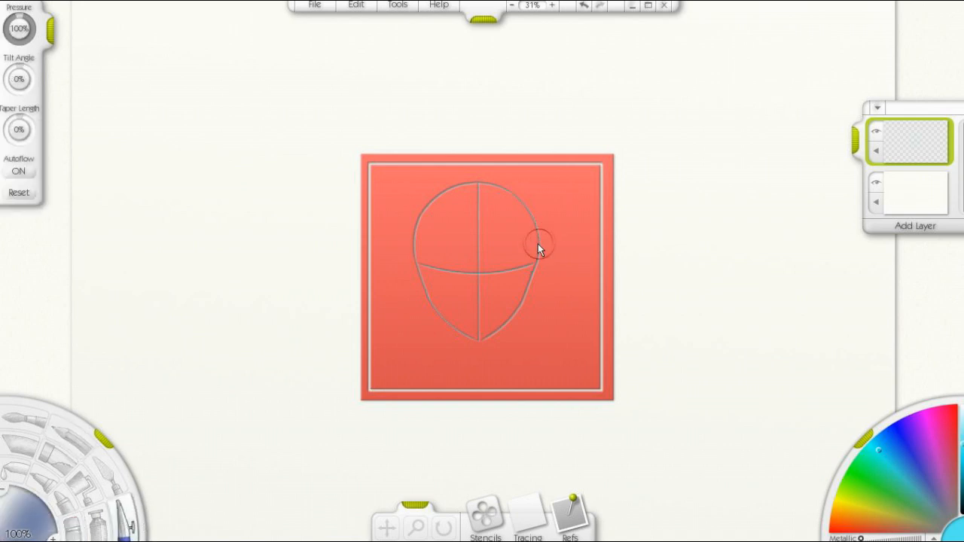
Hide the head stencil and add another new layer above the head guide lines
right_click(553, 297)
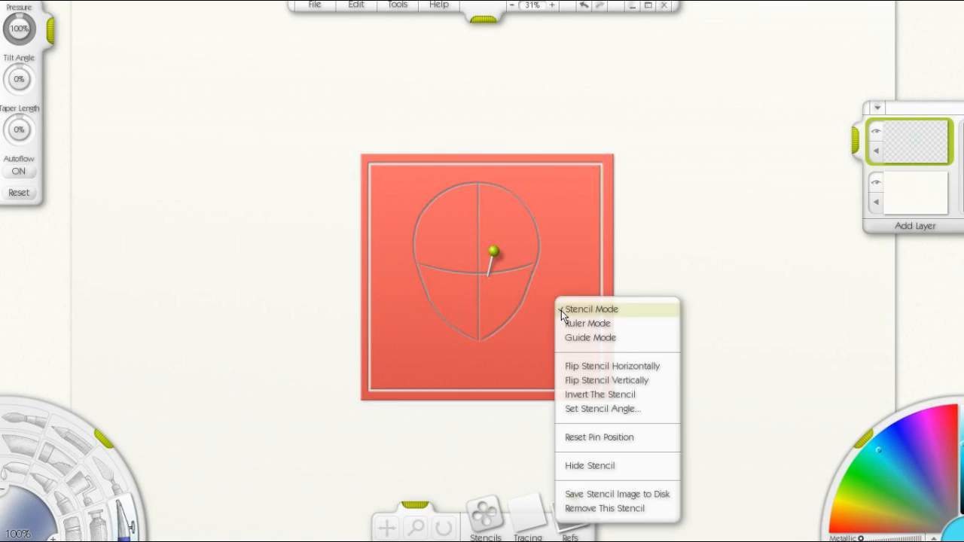
left_click(573, 465)
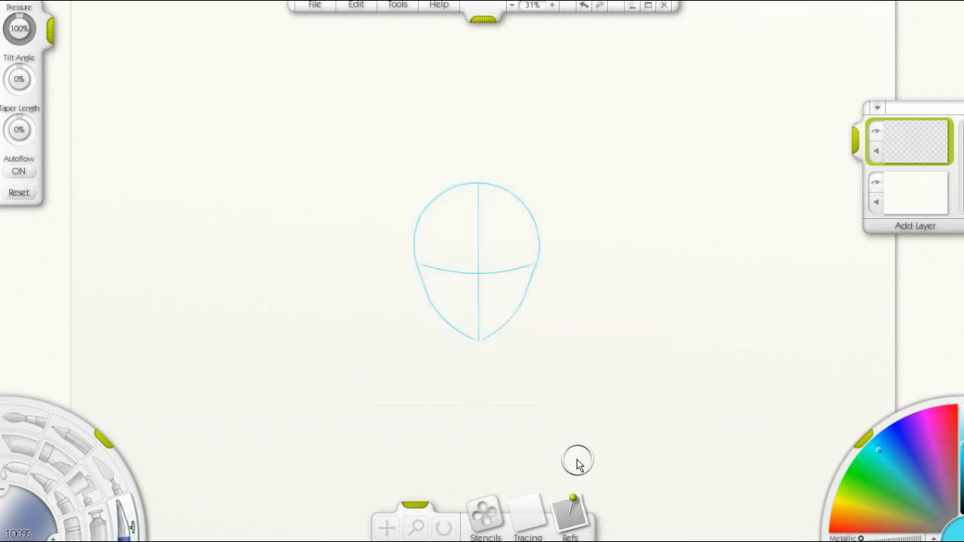
left_click(903, 228)
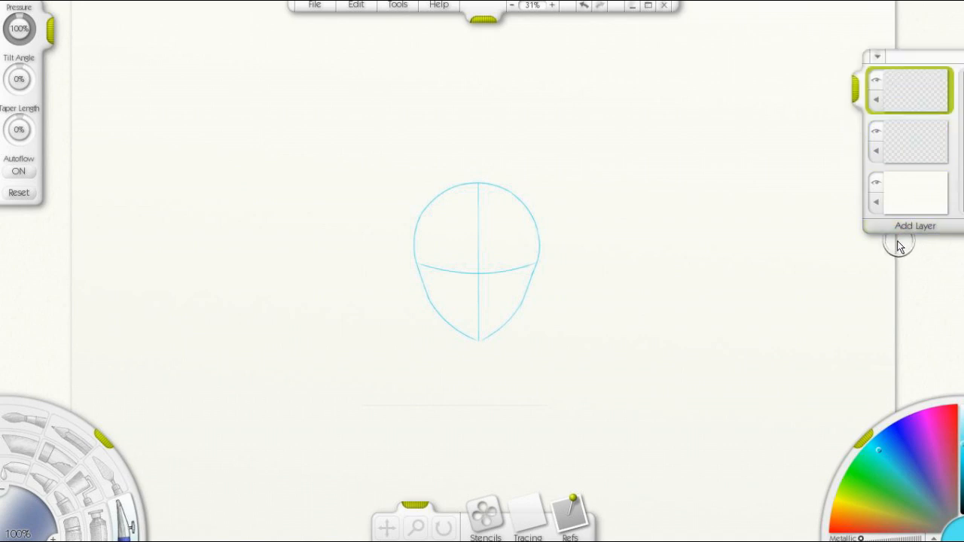
Show the eye-pair stencil again from the active stencils in the stencil collection
left_click(492, 508)
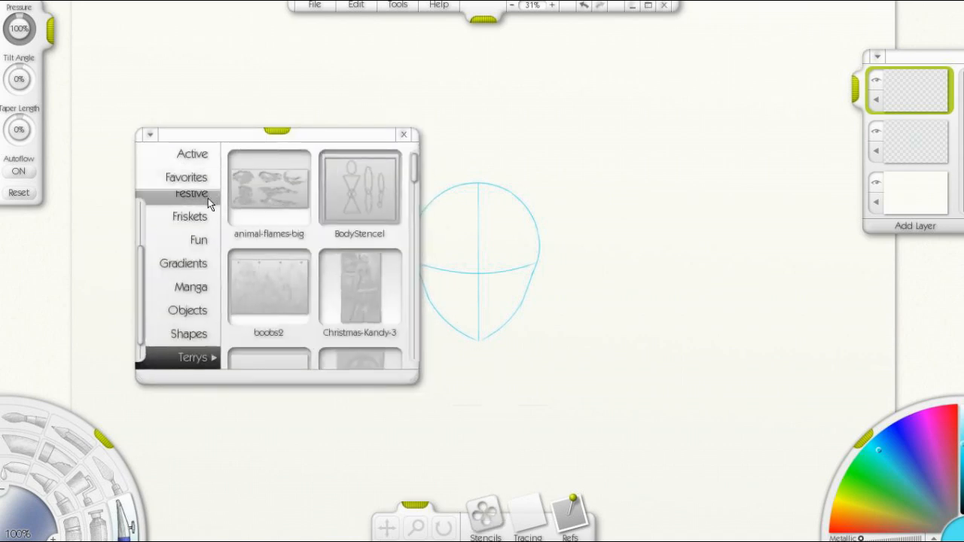
left_click(203, 155)
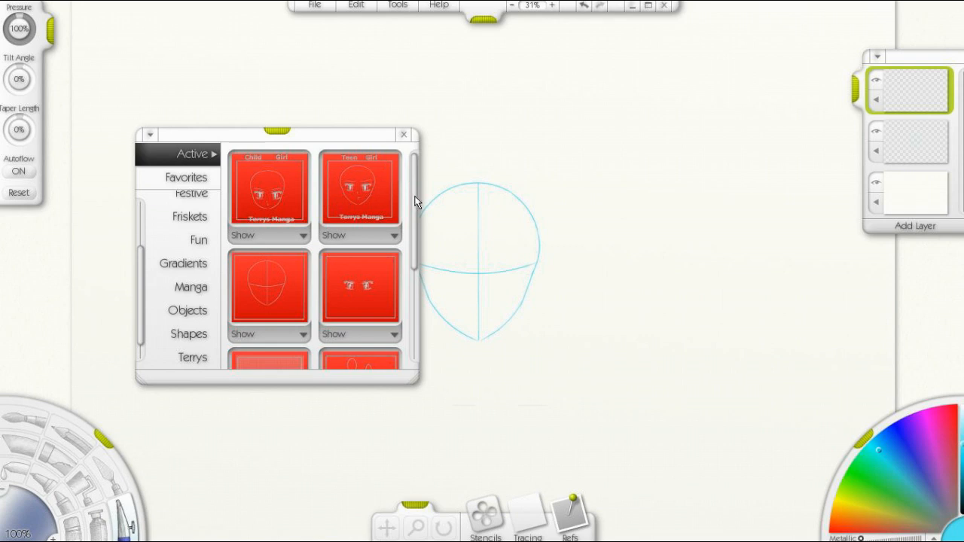
left_click_drag(415, 201, 414, 254)
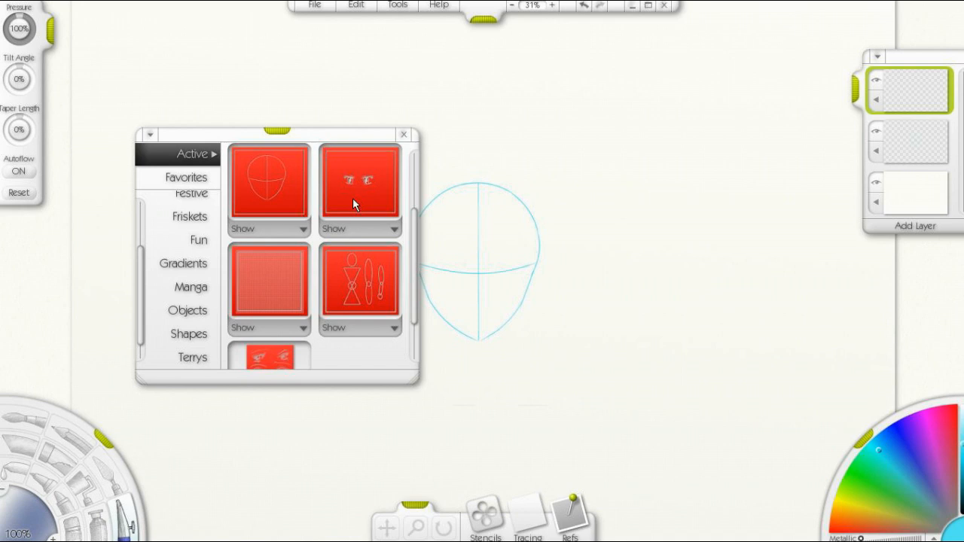
left_click(334, 229)
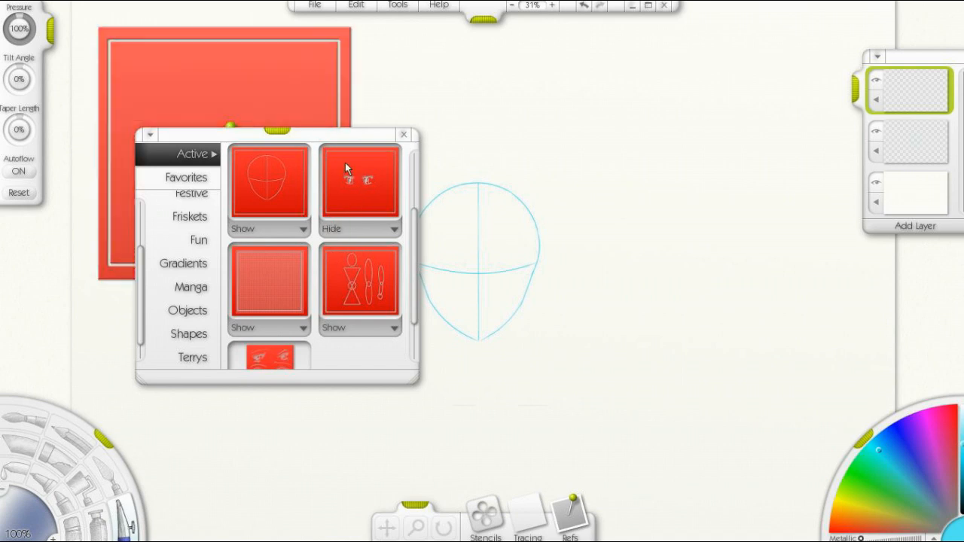
left_click(404, 137)
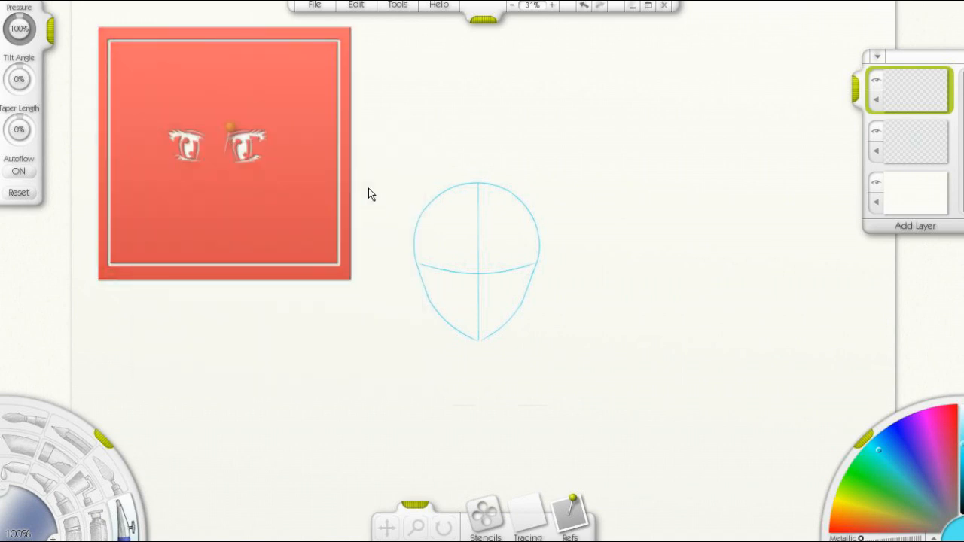
Align the eye-pair stencil with the head's eye line, airbrush both eyes in light blue, and move the stencil off the face
mouse_move(225, 202)
left_mouse_down()
mouse_move(287, 213)
mouse_move(484, 322)
mouse_move(472, 338)
mouse_move(490, 338)
mouse_move(461, 333)
mouse_move(490, 332)
mouse_move(475, 331)
left_mouse_up()
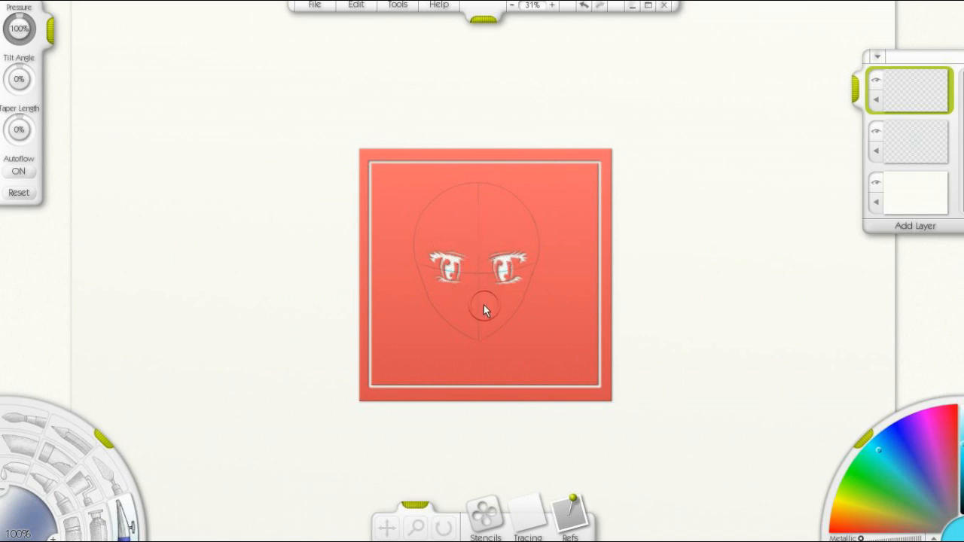
mouse_move(434, 269)
left_mouse_down()
mouse_move(445, 287)
mouse_move(430, 257)
left_mouse_up()
left_click_drag(502, 280, 510, 276)
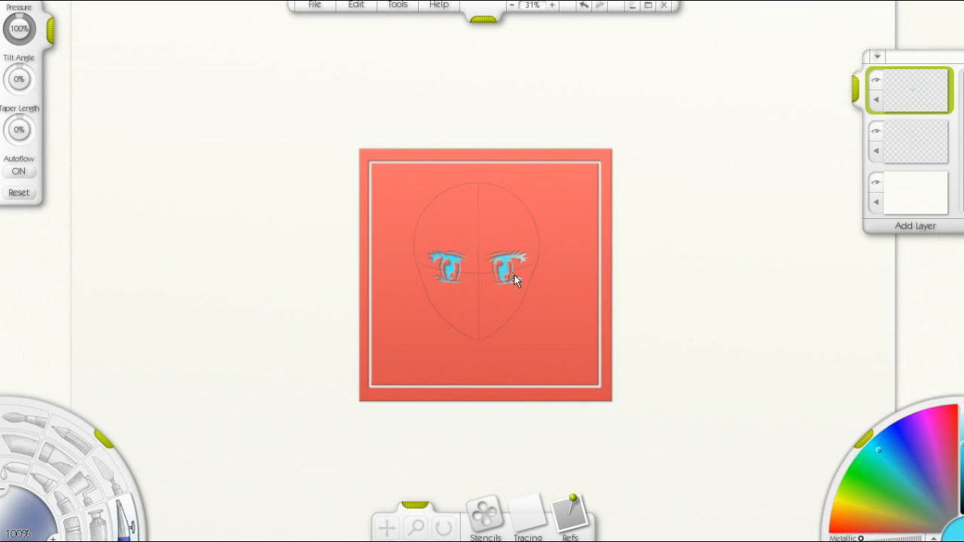
mouse_move(495, 323)
left_mouse_down()
mouse_move(405, 390)
mouse_move(234, 286)
left_mouse_up()
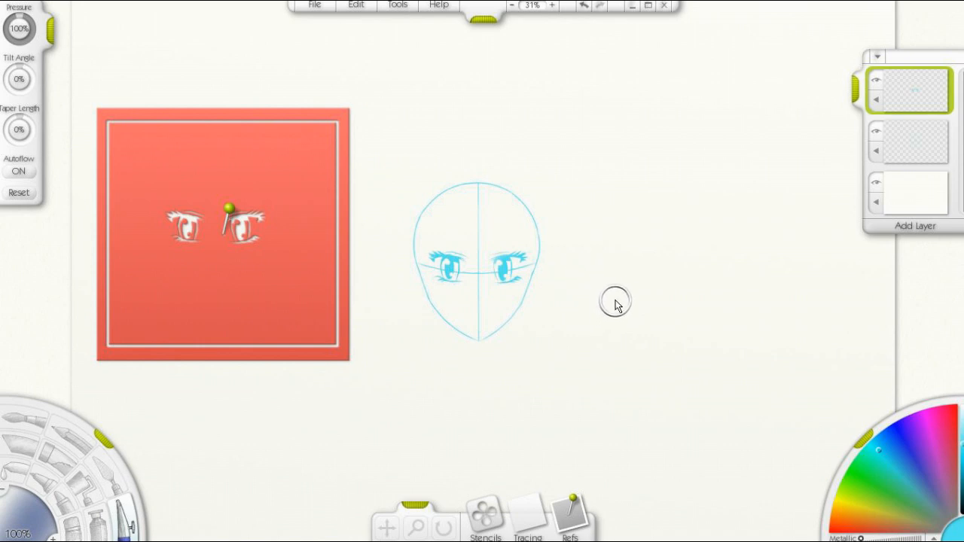
Add a new layer and choose the pencil with black as the drawing colour
left_click(889, 229)
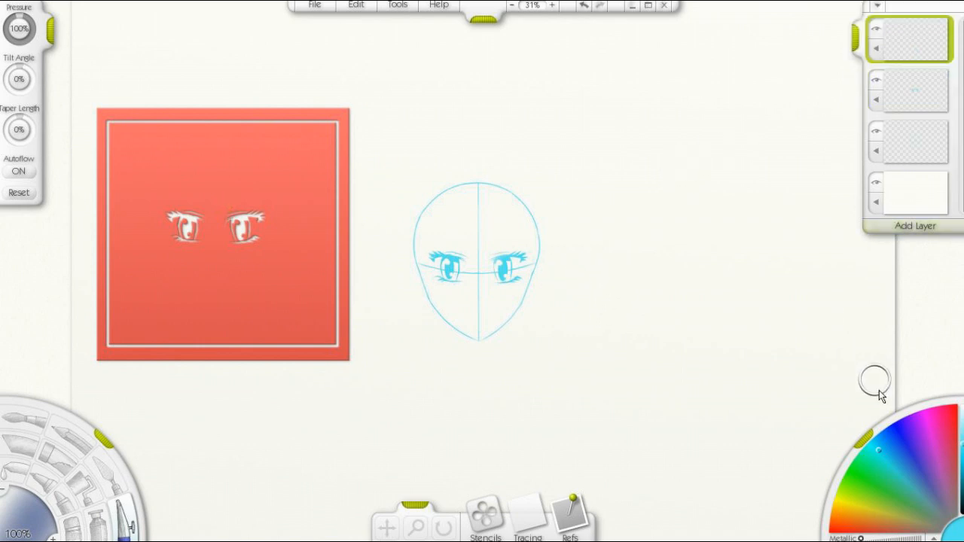
left_click(943, 536)
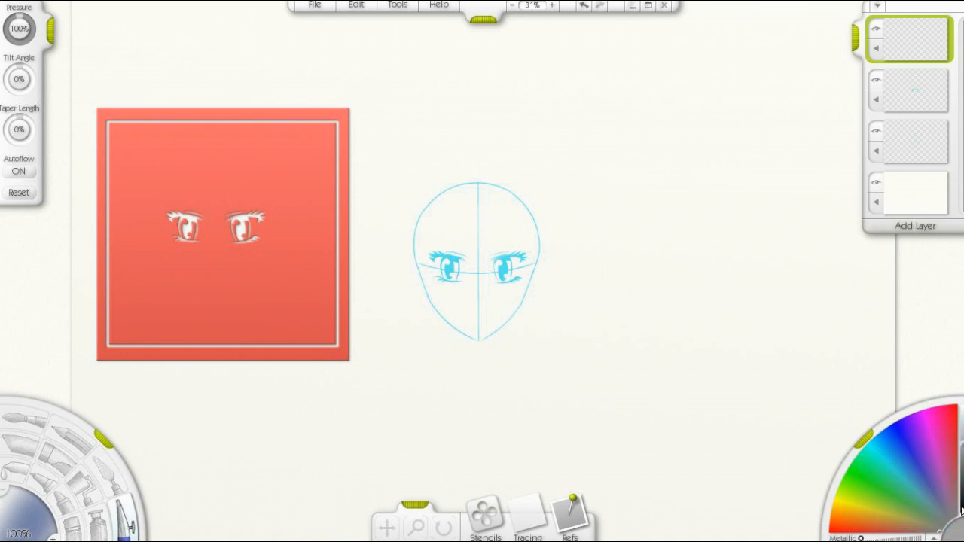
left_click(960, 511)
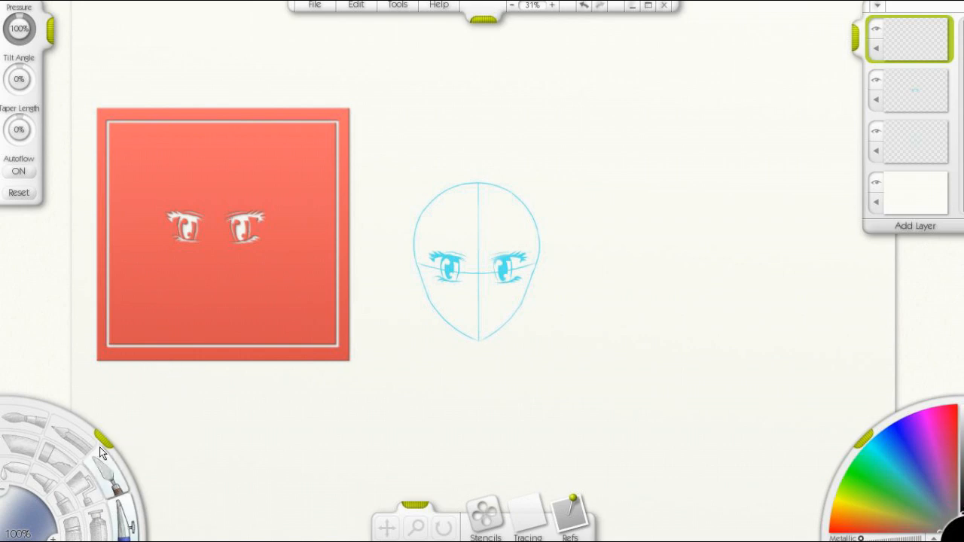
left_click(71, 439)
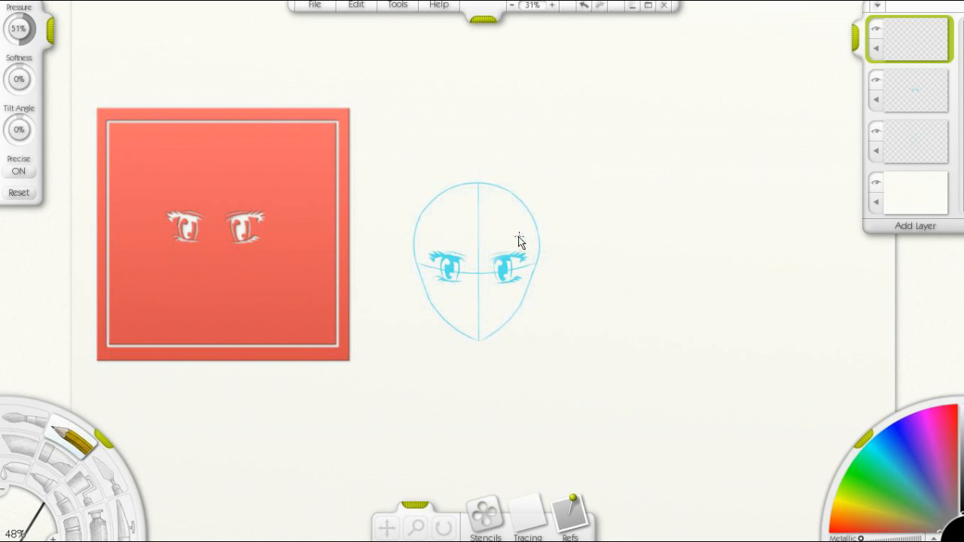
Set the pencil's tool size to 60% for drawing over the blue eyes
left_click(415, 527)
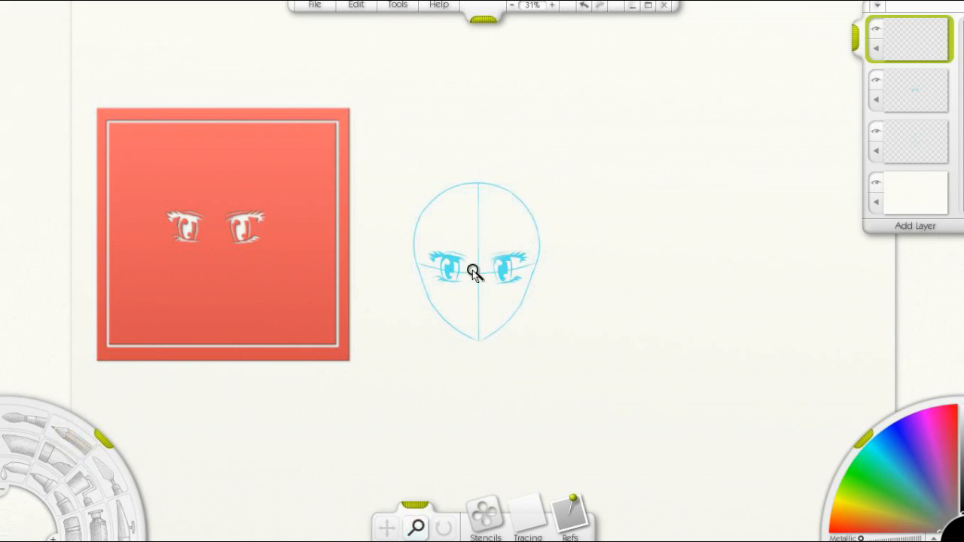
left_click_drag(475, 278, 790, 346)
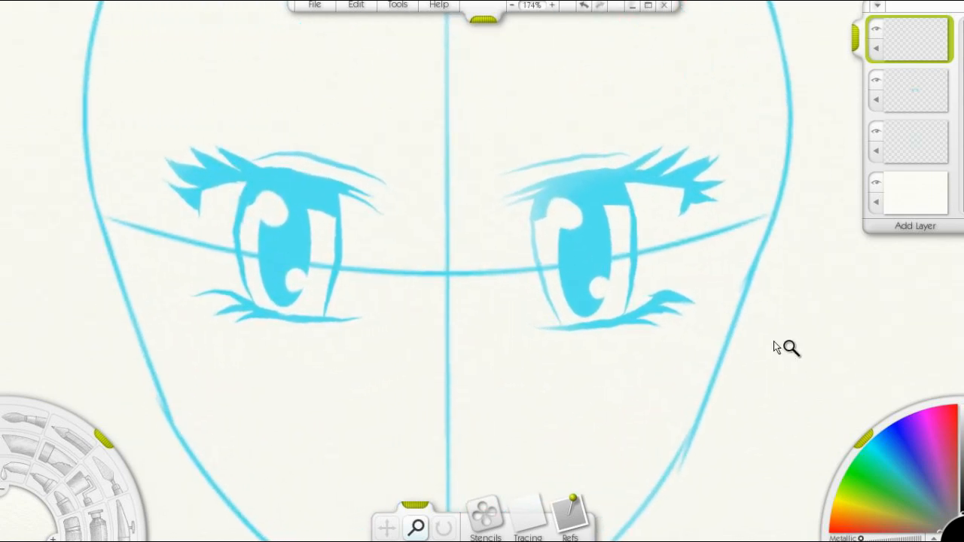
left_click(73, 434)
left_click_drag(280, 226, 275, 243)
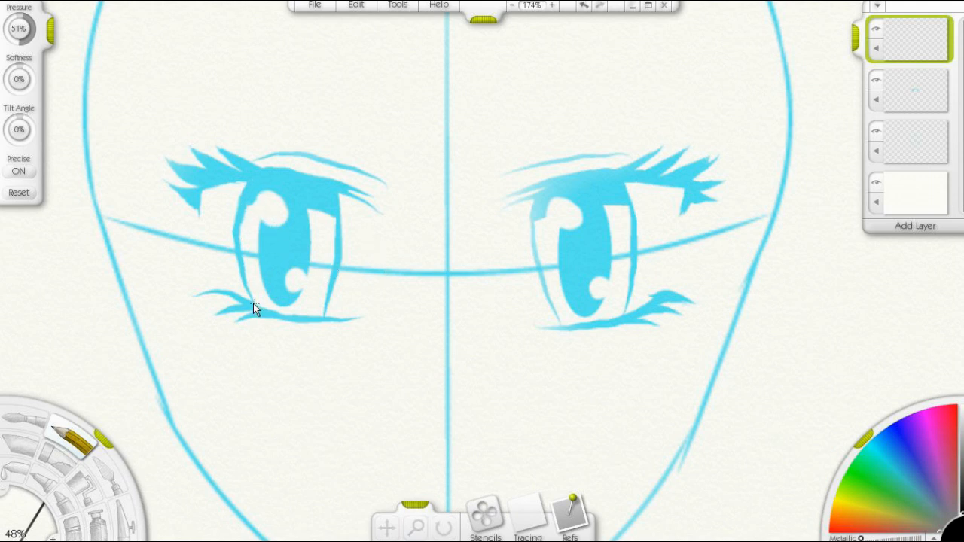
mouse_move(35, 518)
left_mouse_down()
mouse_move(53, 531)
mouse_move(34, 531)
left_mouse_up()
left_click(24, 532)
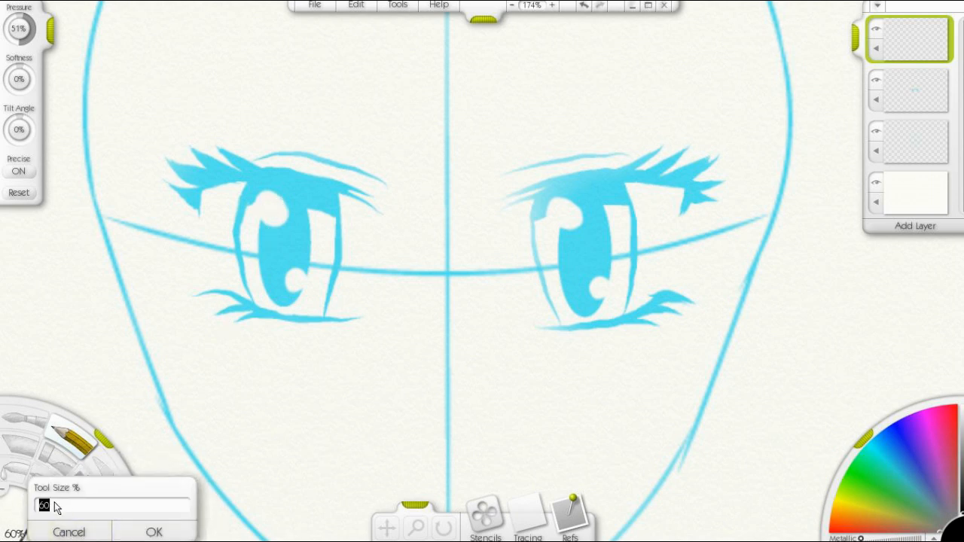
left_click(89, 532)
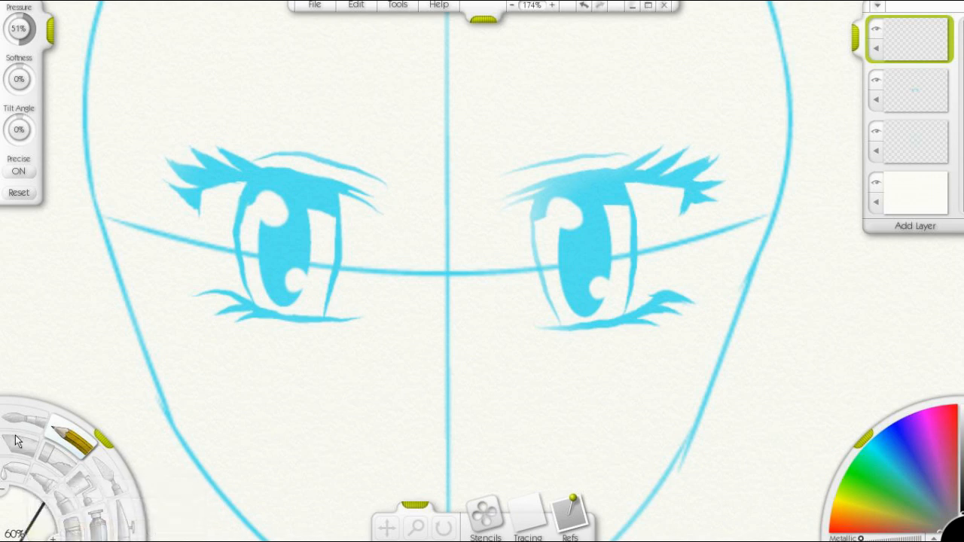
Trace the iris outline, pupil and highlights of the left eye in black pencil over its blue guide
left_click_drag(250, 184, 244, 196)
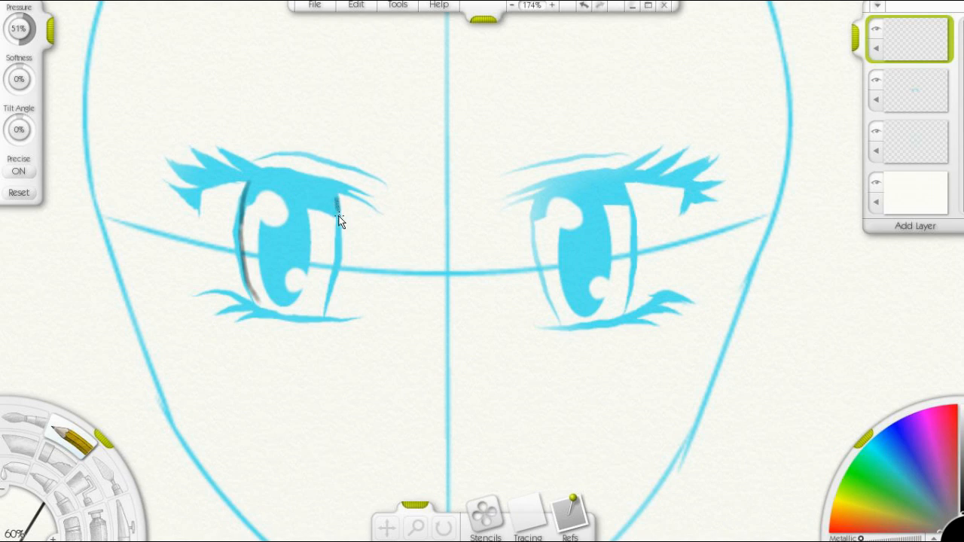
left_click_drag(339, 260, 329, 305)
left_click_drag(259, 195, 261, 247)
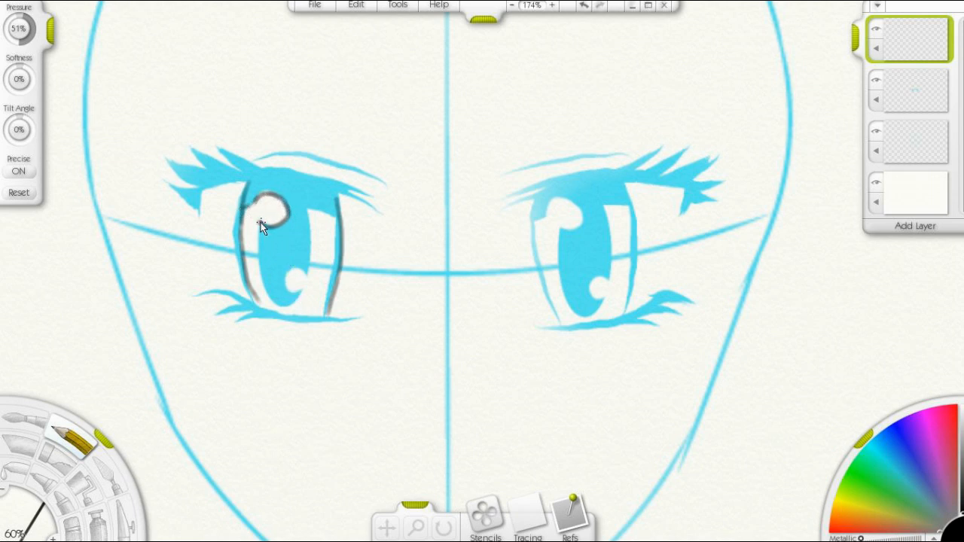
mouse_move(277, 301)
left_mouse_down()
mouse_move(304, 296)
mouse_move(294, 285)
mouse_move(303, 274)
left_mouse_up()
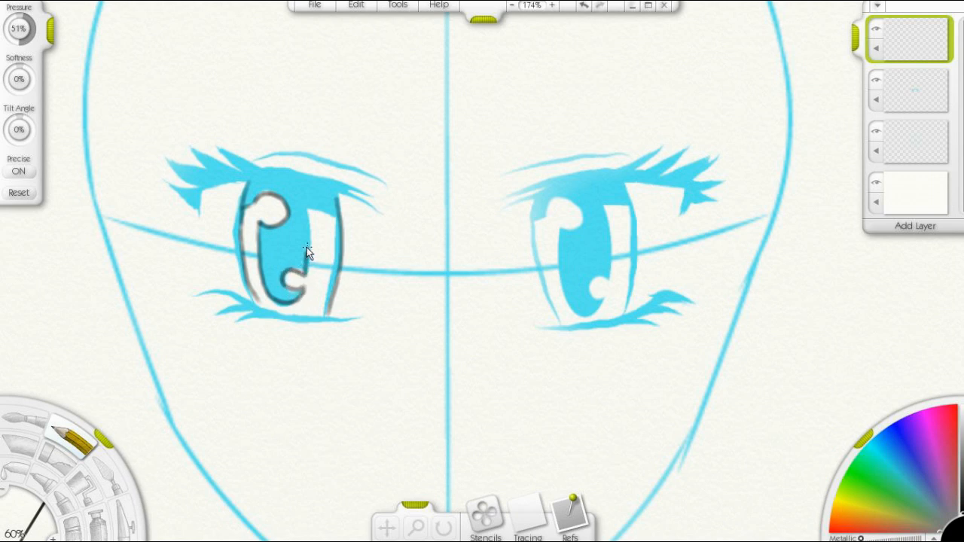
left_click_drag(304, 207, 335, 215)
Trace the upper and lower eyelid lines of both eyes over the blue guides
left_click_drag(197, 212, 200, 192)
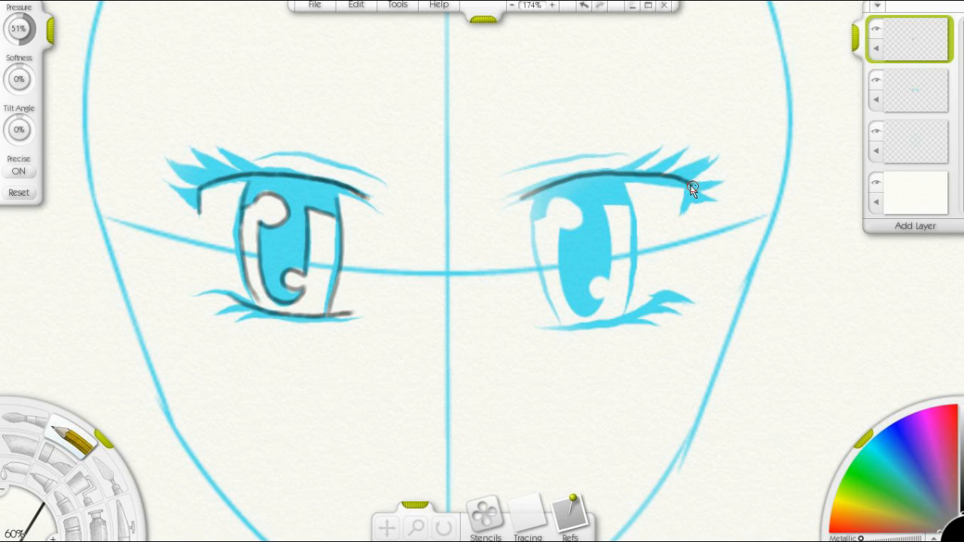
left_click_drag(682, 208, 682, 214)
left_click_drag(662, 298, 608, 322)
left_click_drag(550, 322, 545, 325)
Trace the iris outline, pupil and highlights of the right eye in black pencil
left_click_drag(533, 229, 559, 327)
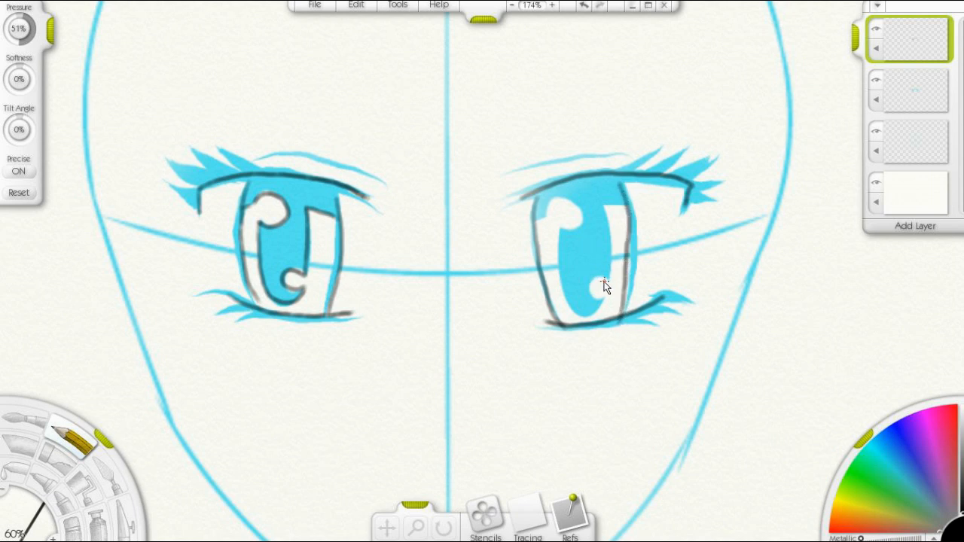
left_click_drag(590, 287, 600, 297)
left_click_drag(564, 236, 572, 235)
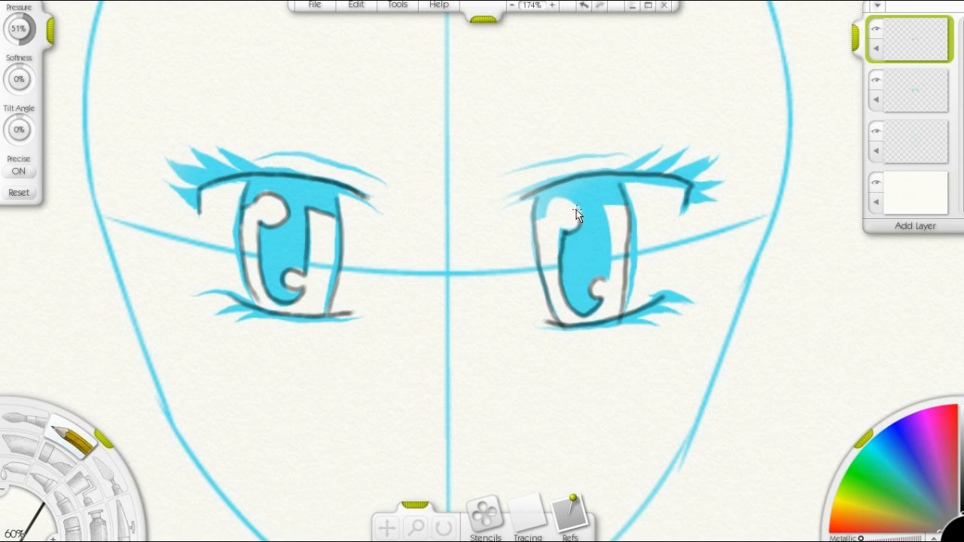
left_click_drag(547, 205, 545, 217)
left_click_drag(607, 213, 619, 209)
Draw the eyelashes and the eyelid creases above both eyes, and hide the blue eye layer
left_click_drag(627, 169, 682, 154)
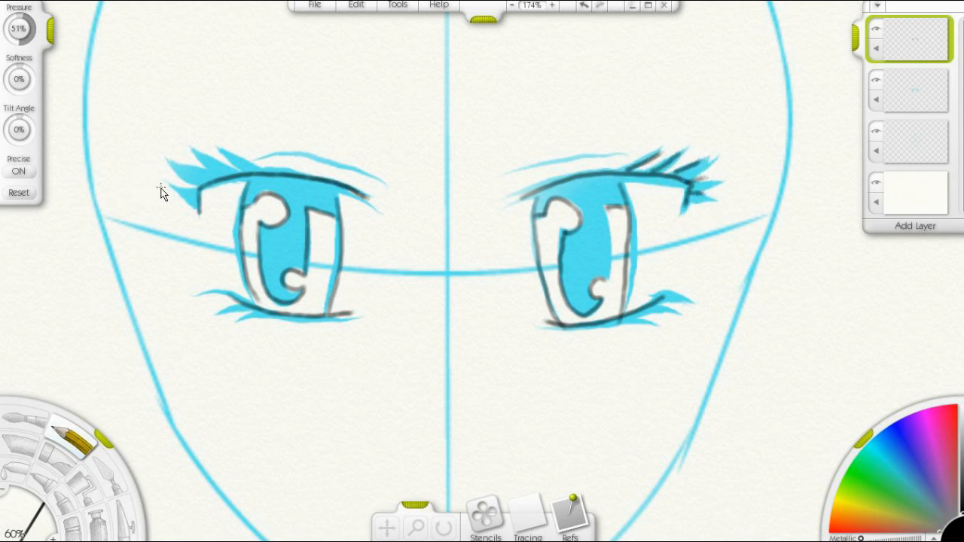
left_click_drag(249, 178, 223, 151)
left_click_drag(264, 316, 243, 308)
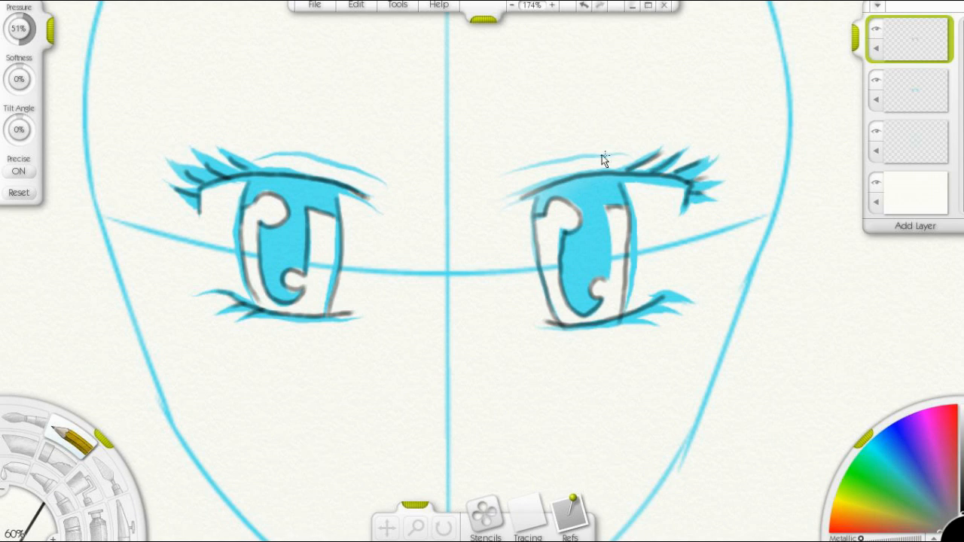
left_click_drag(520, 170, 607, 153)
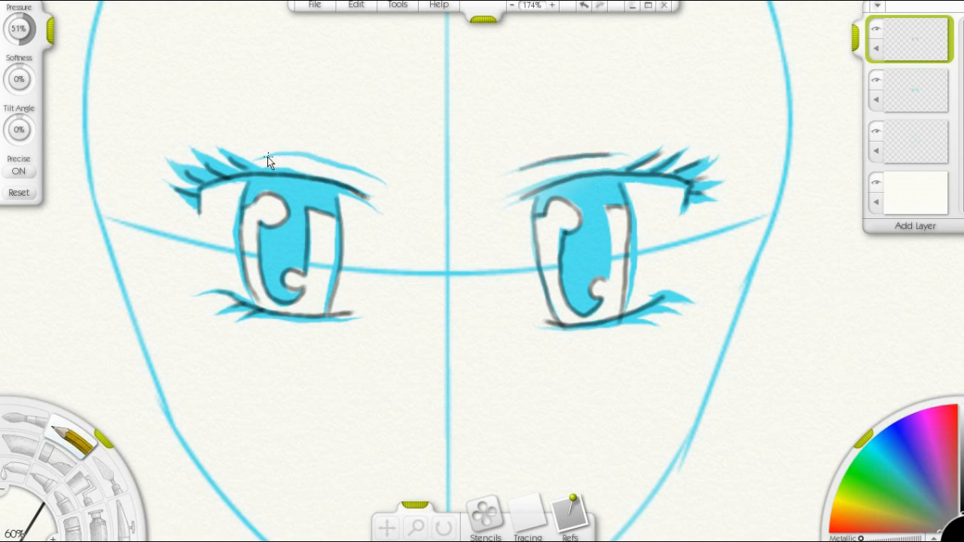
left_click_drag(345, 159, 357, 161)
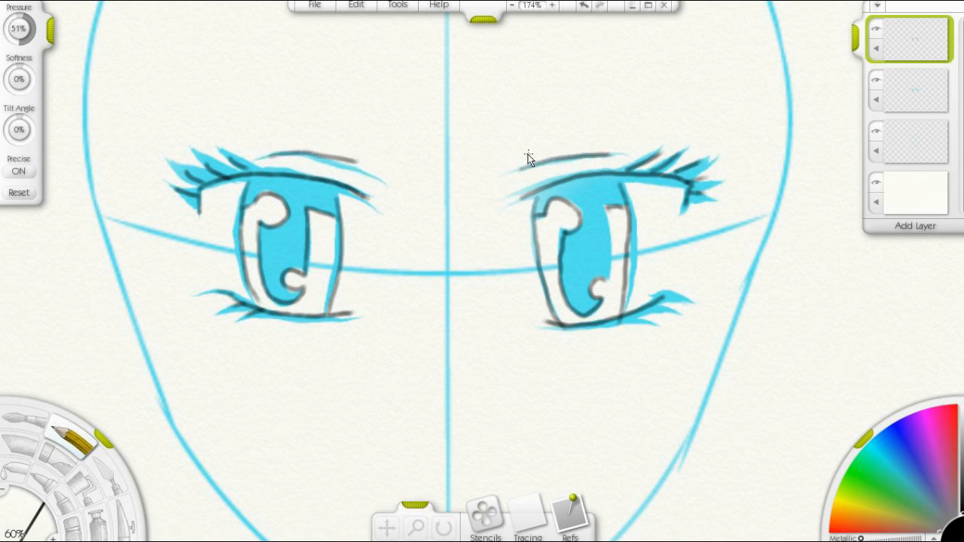
left_click(876, 83)
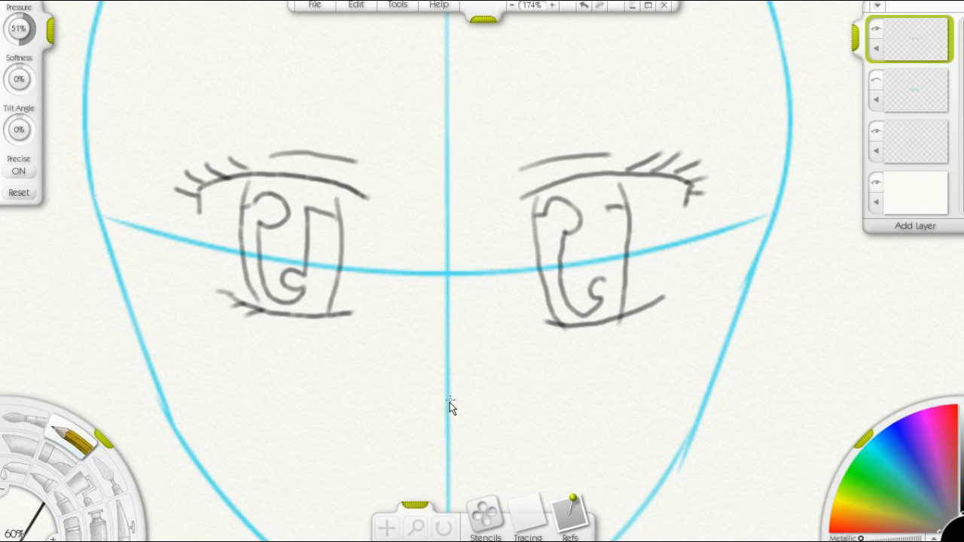
Pencil an angled nose beside the vertical centre line and a short, slightly curved mouth below it
left_click(386, 527)
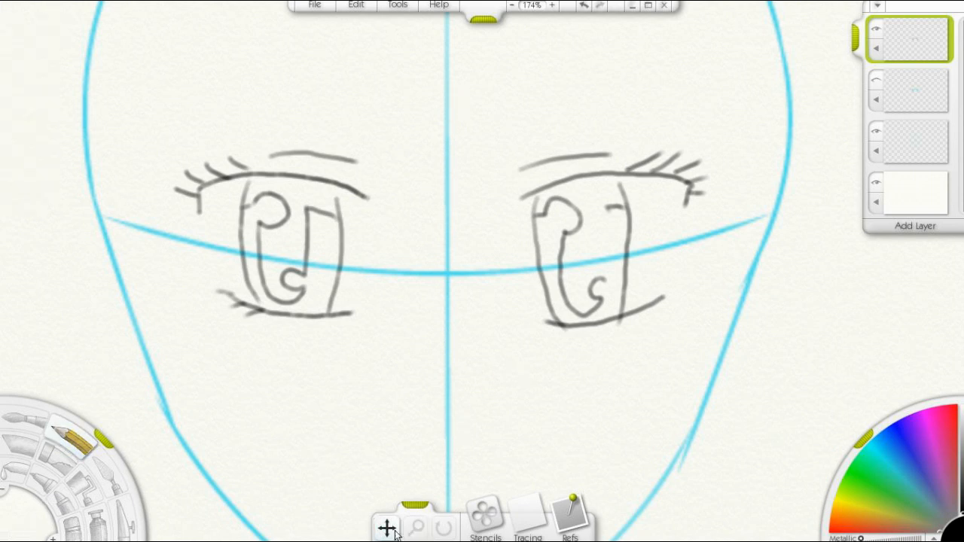
left_click_drag(463, 415, 447, 263)
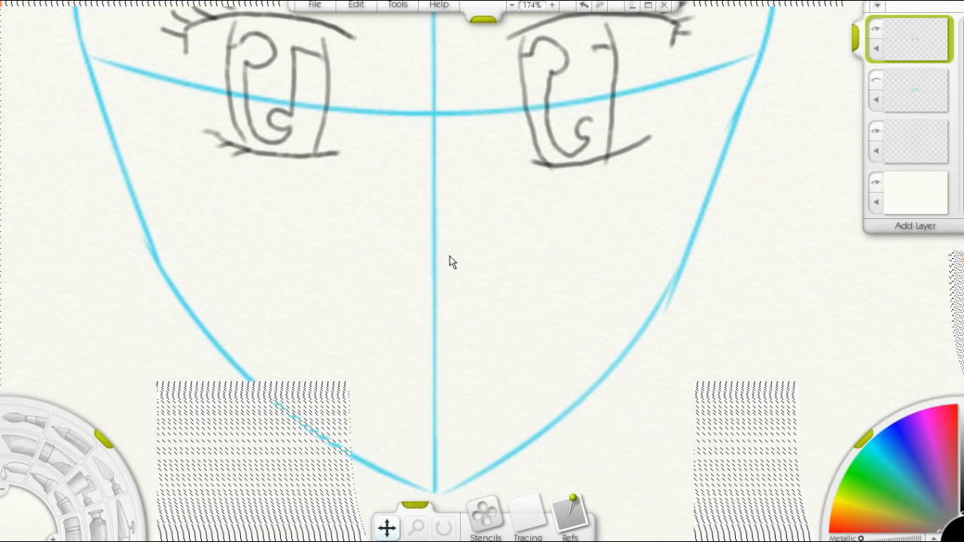
left_click(65, 437)
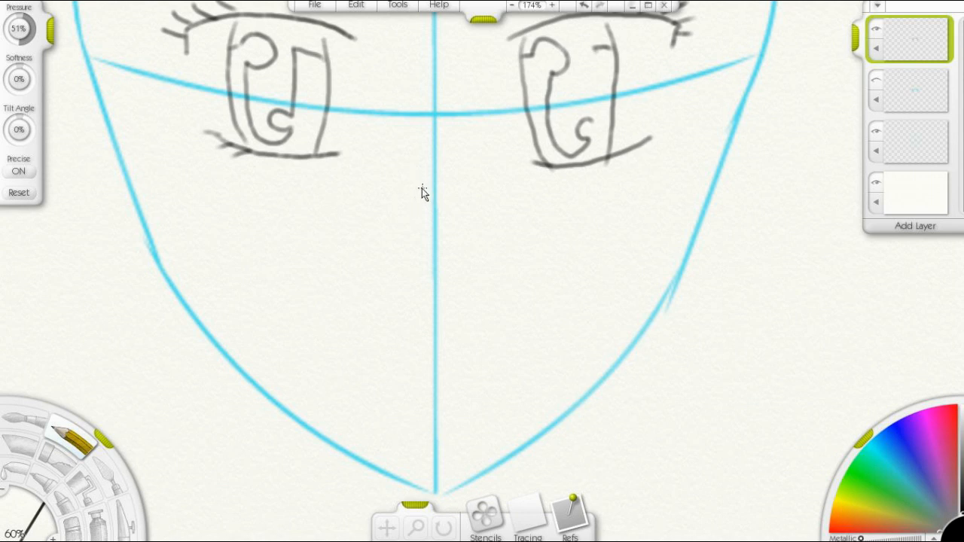
left_click_drag(419, 207, 399, 241)
left_click_drag(425, 273, 429, 276)
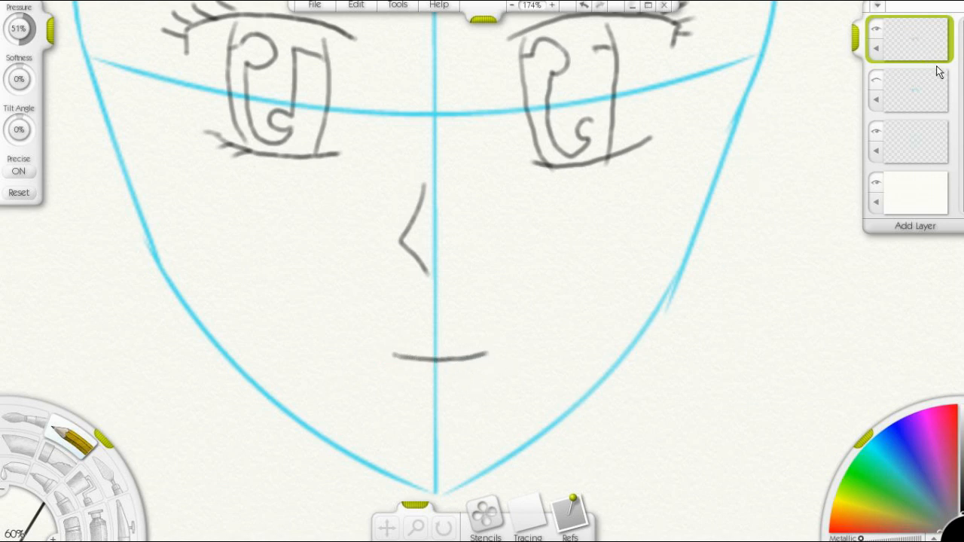
Add a new layer for the hair and hide the eye-pair stencil, with the whole head in view at 52% zoom
left_click(905, 228)
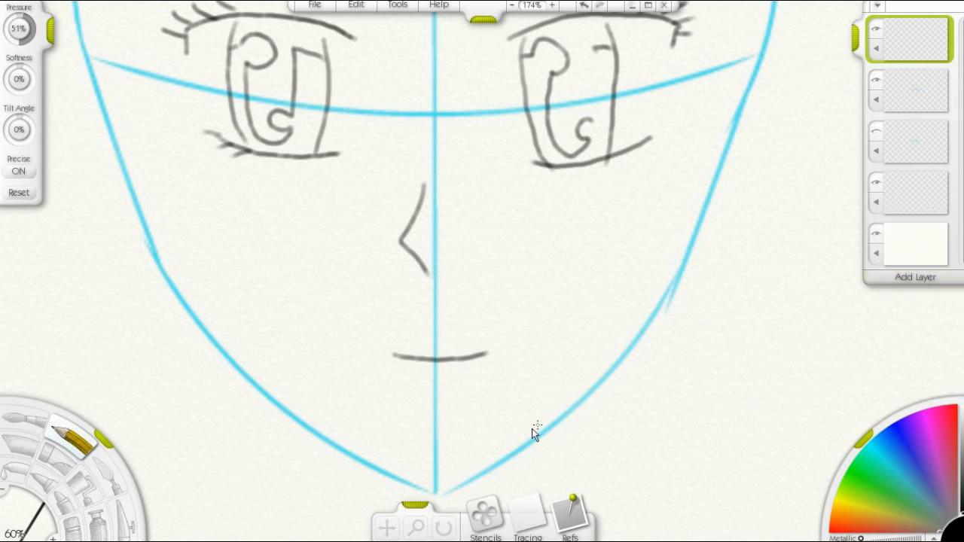
left_click(415, 527)
left_click_drag(433, 389, 289, 385)
left_click_drag(516, 323, 459, 332)
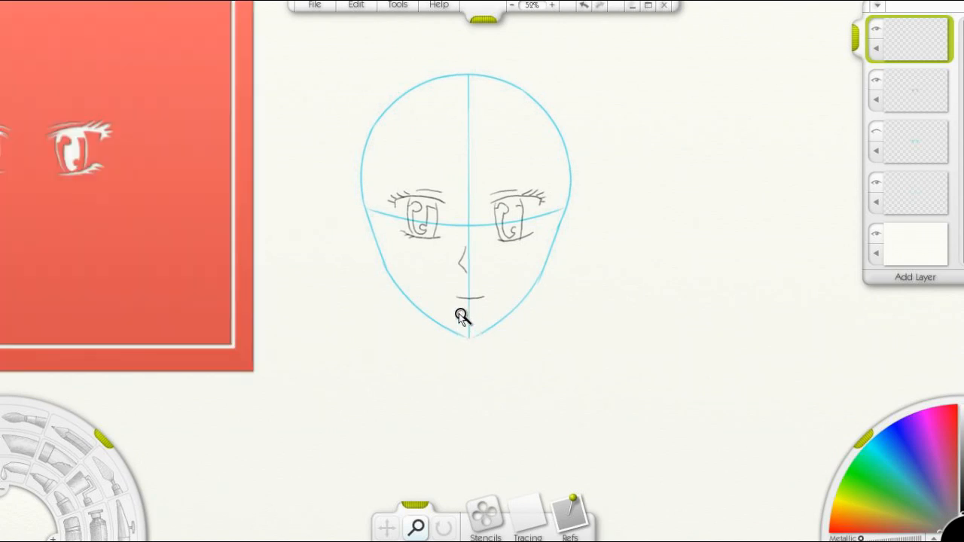
right_click(167, 286)
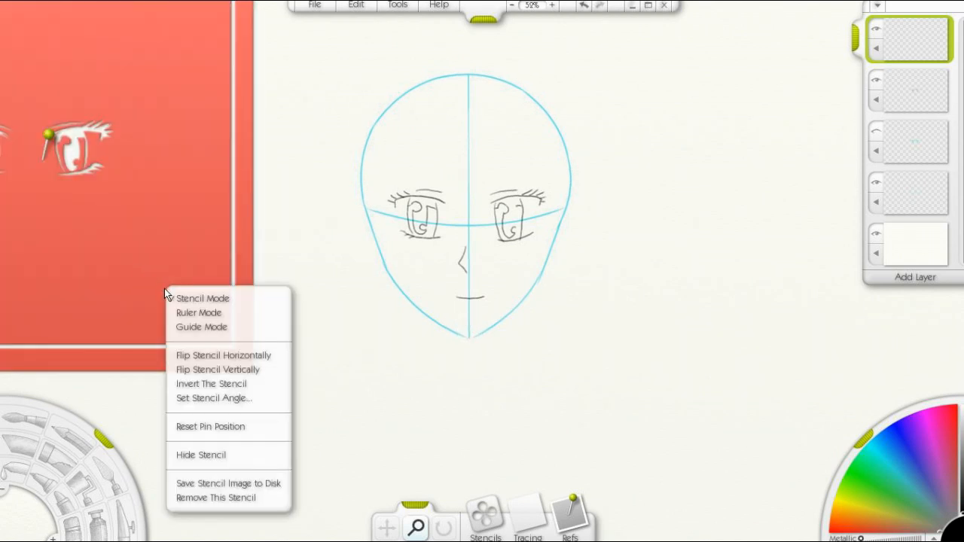
left_click(203, 456)
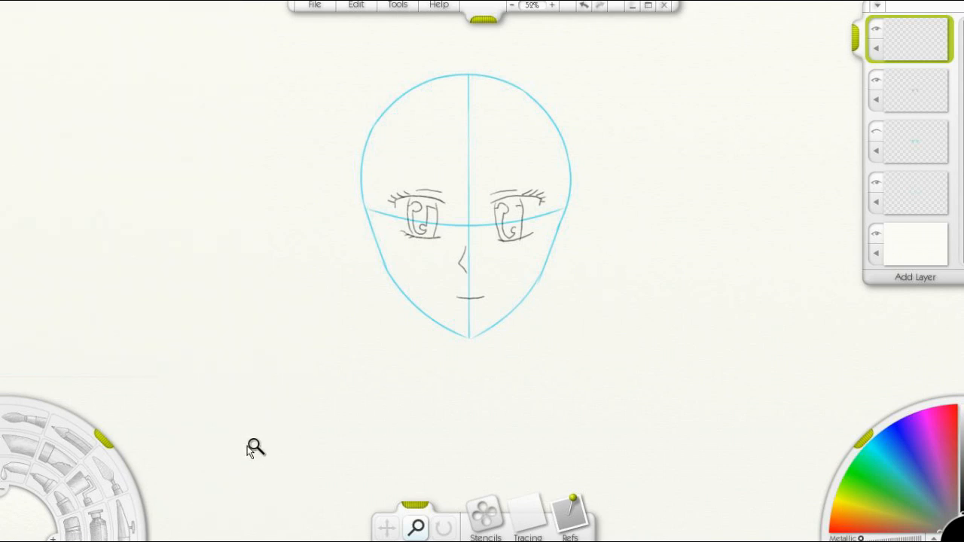
Pencil fringe strands from the forehead's centre across its left half, plus a lock along the left cheek
left_click(76, 443)
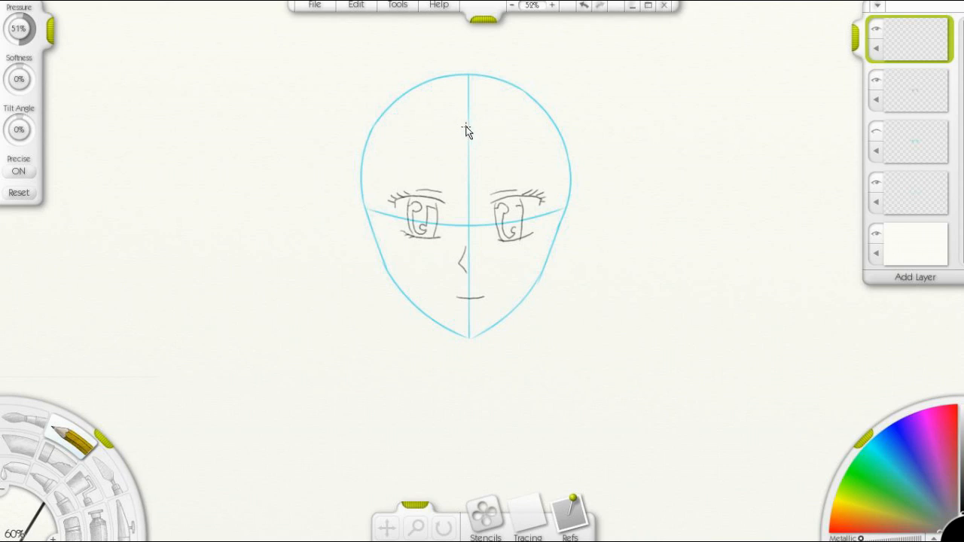
mouse_move(466, 115)
left_mouse_down()
mouse_move(454, 166)
mouse_move(461, 195)
left_mouse_up()
mouse_move(448, 130)
left_mouse_down()
mouse_move(439, 198)
mouse_move(416, 169)
mouse_move(418, 197)
mouse_move(404, 175)
mouse_move(408, 197)
mouse_move(412, 130)
mouse_move(387, 213)
left_mouse_up()
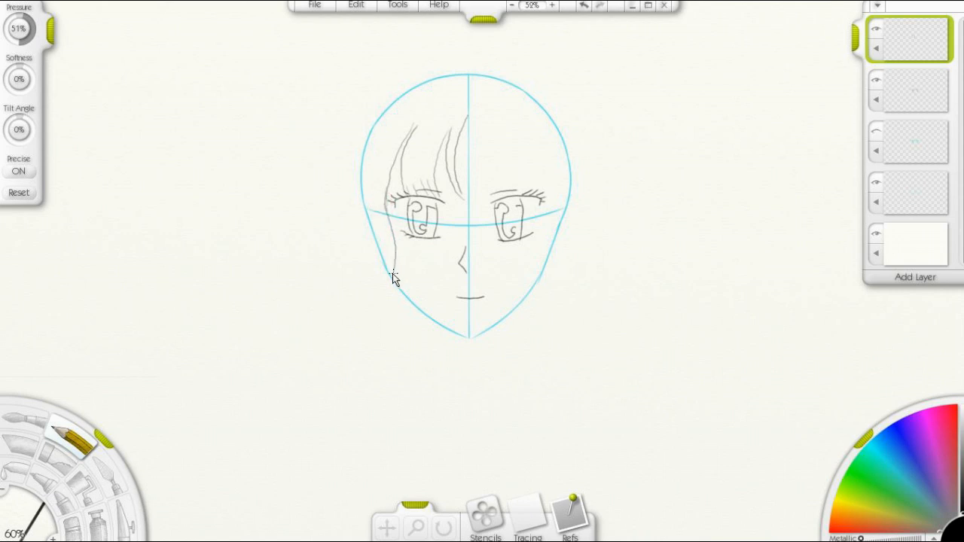
left_click_drag(385, 290, 381, 251)
mouse_move(468, 119)
left_mouse_down()
mouse_move(479, 160)
mouse_move(470, 190)
left_mouse_up()
Sketch an outward-pointing arrow and a curved line on each side of the head to show how the strands bend
left_click_drag(293, 172, 253, 175)
left_click_drag(214, 146, 207, 186)
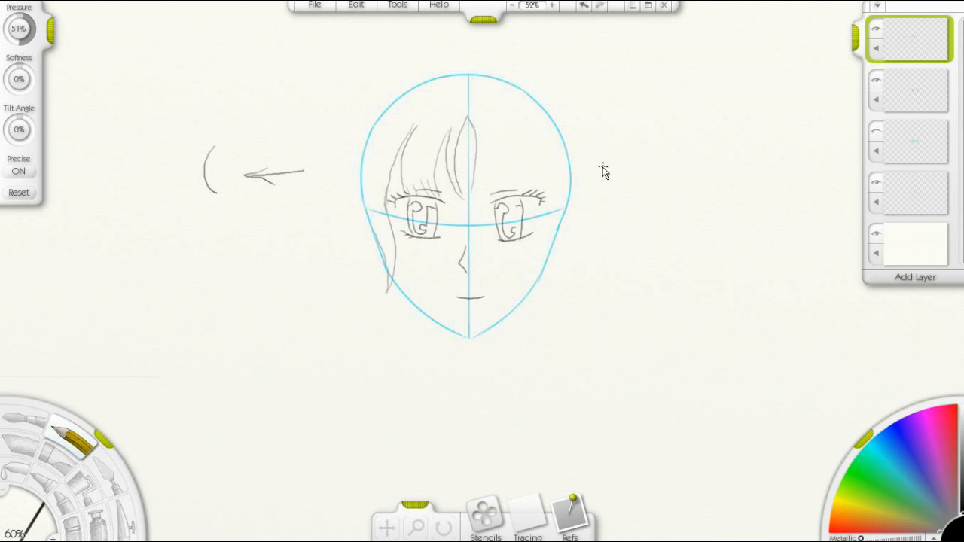
left_click_drag(589, 171, 617, 171)
left_click_drag(635, 153, 631, 190)
Pencil curved fringe strands across the forehead's right half and a lock along the right cheek
left_click_drag(494, 128, 500, 187)
left_click_drag(512, 139, 530, 183)
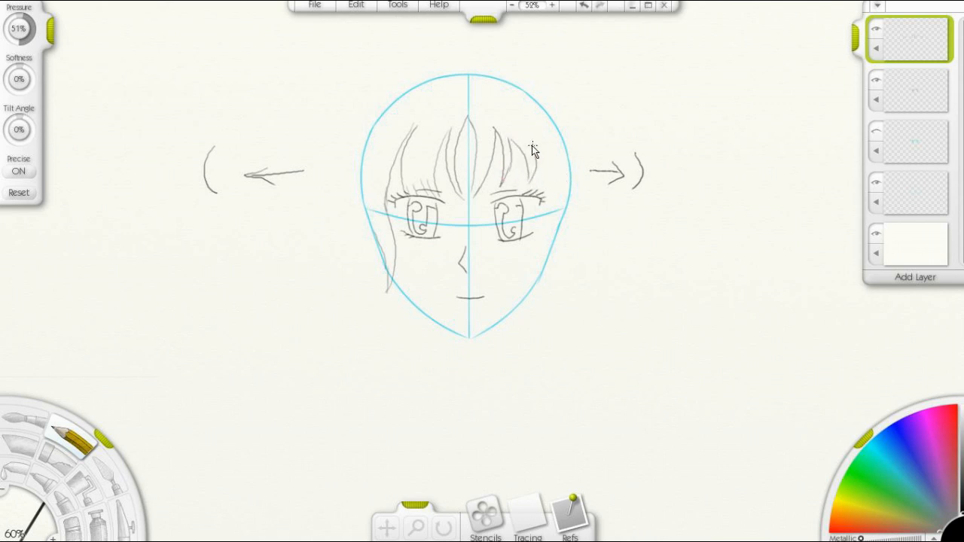
left_click_drag(533, 147, 546, 185)
mouse_move(567, 193)
left_mouse_down()
mouse_move(528, 266)
mouse_move(543, 303)
left_mouse_up()
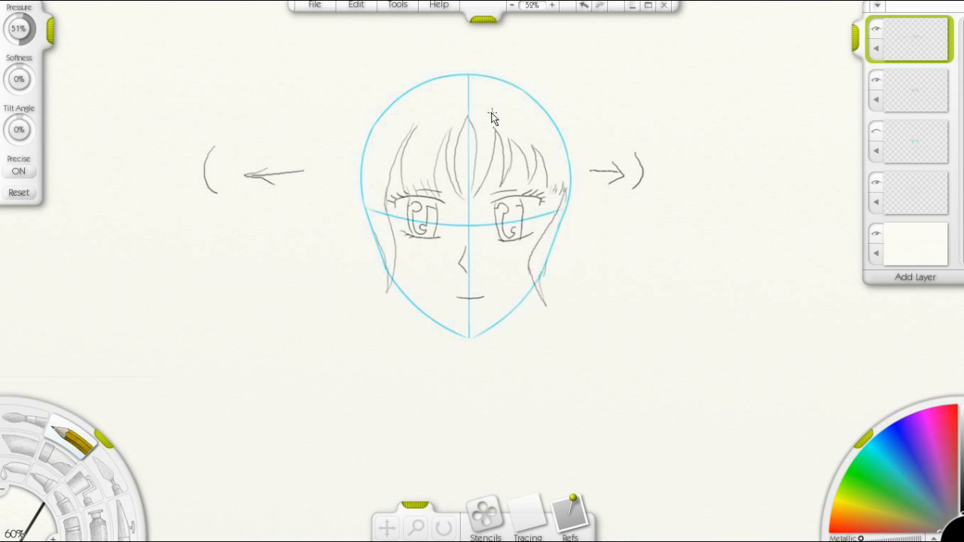
Draw the outer outline of the hair from the parting above the head down both sides to cheek level
mouse_move(461, 57)
left_mouse_down()
mouse_move(406, 58)
mouse_move(344, 143)
mouse_move(339, 198)
mouse_move(339, 145)
mouse_move(321, 204)
mouse_move(313, 268)
mouse_move(330, 299)
mouse_move(373, 298)
mouse_move(368, 308)
mouse_move(392, 300)
mouse_move(367, 312)
mouse_move(394, 308)
left_mouse_up()
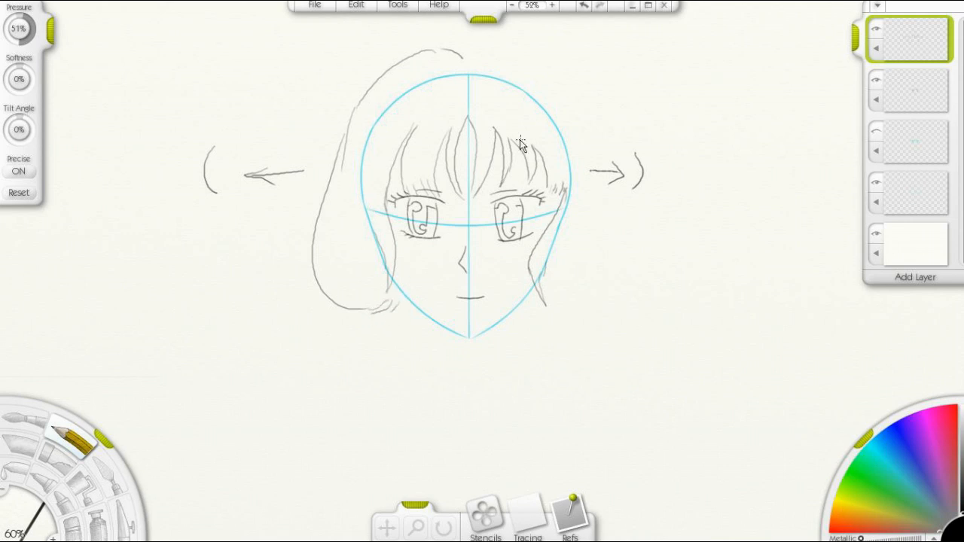
left_click_drag(465, 60, 500, 44)
left_click_drag(570, 95, 608, 204)
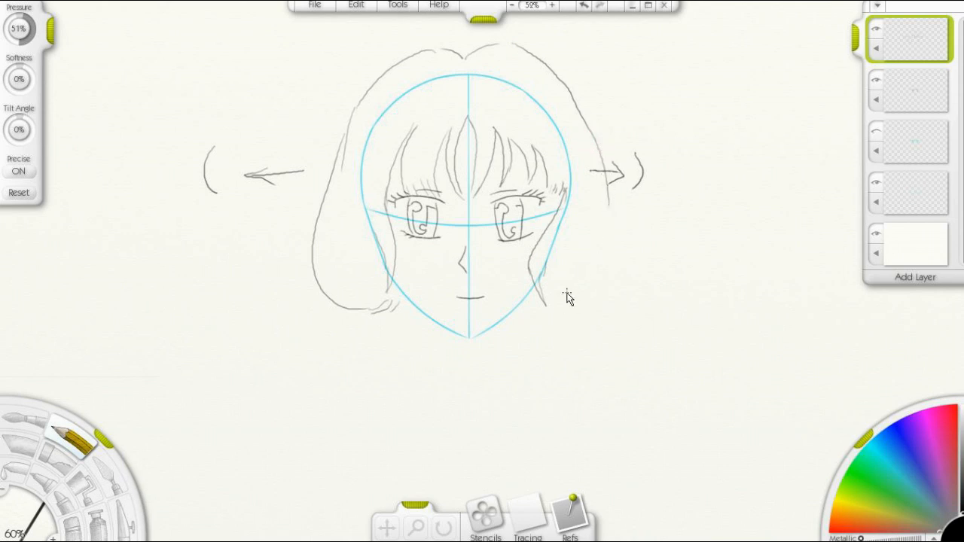
mouse_move(551, 287)
left_mouse_down()
mouse_move(592, 297)
mouse_move(573, 300)
mouse_move(591, 297)
mouse_move(610, 205)
left_mouse_up()
Hide the first hairstyle's layer, and on a new layer sketch left fringe strands and the outline over the head
left_click(875, 29)
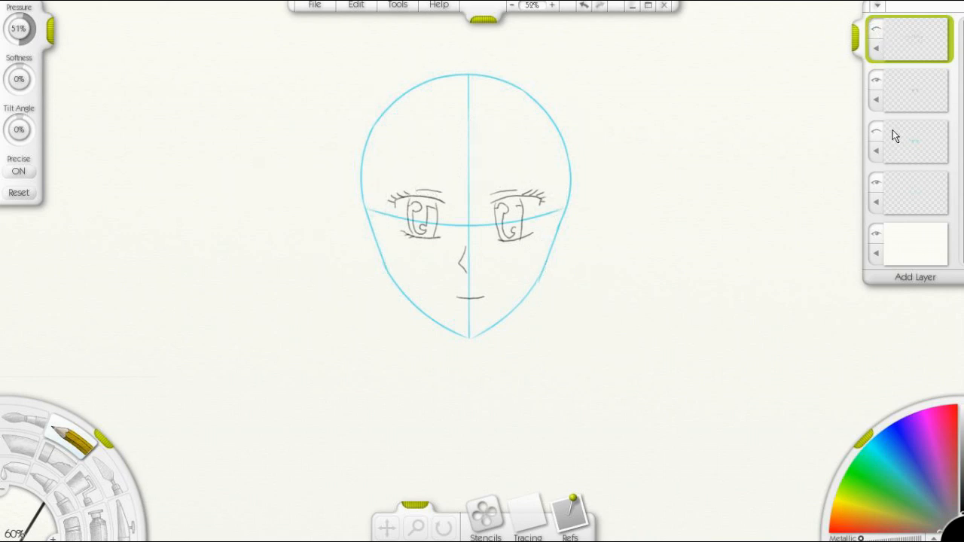
left_click(893, 285)
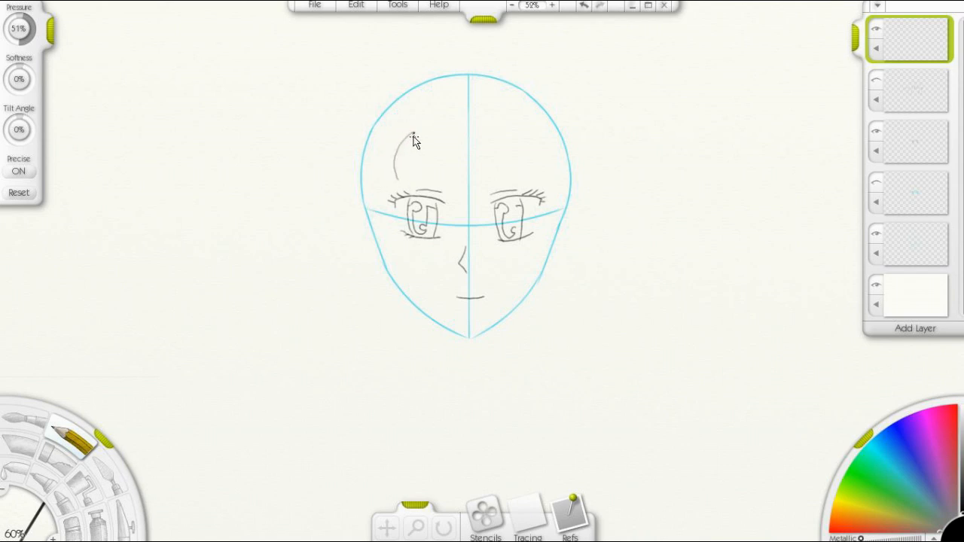
left_click_drag(414, 134, 412, 179)
mouse_move(393, 181)
left_mouse_down()
mouse_move(370, 162)
mouse_move(404, 106)
mouse_move(368, 174)
mouse_move(375, 138)
mouse_move(362, 192)
left_mouse_up()
mouse_move(326, 186)
left_mouse_down()
mouse_move(349, 113)
mouse_move(391, 73)
mouse_move(443, 68)
left_mouse_up()
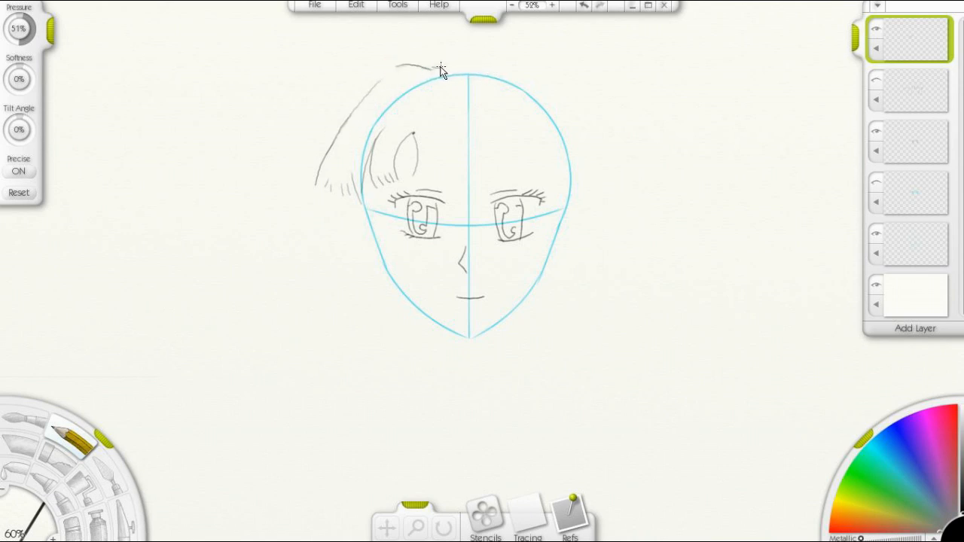
mouse_move(414, 66)
left_mouse_down()
mouse_move(437, 45)
mouse_move(512, 45)
mouse_move(586, 86)
left_mouse_up()
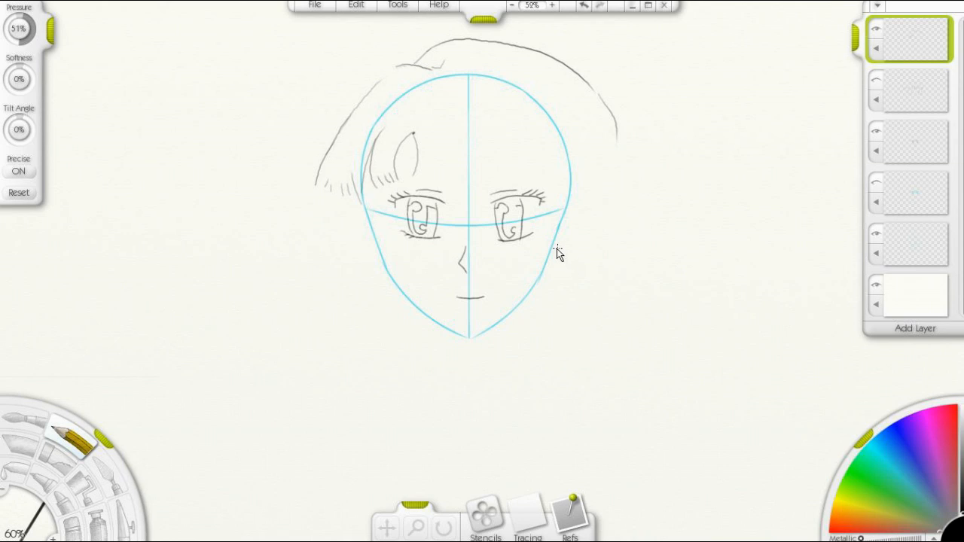
Continue the hair outline down the right side into a tied ponytail with a pointed, wispy end
left_click_drag(588, 271, 613, 274)
mouse_move(617, 127)
left_mouse_down()
mouse_move(633, 188)
mouse_move(609, 256)
mouse_move(620, 264)
mouse_move(622, 254)
mouse_move(605, 276)
mouse_move(611, 291)
mouse_move(639, 283)
mouse_move(633, 263)
mouse_move(611, 334)
mouse_move(620, 328)
mouse_move(613, 385)
mouse_move(646, 434)
left_mouse_up()
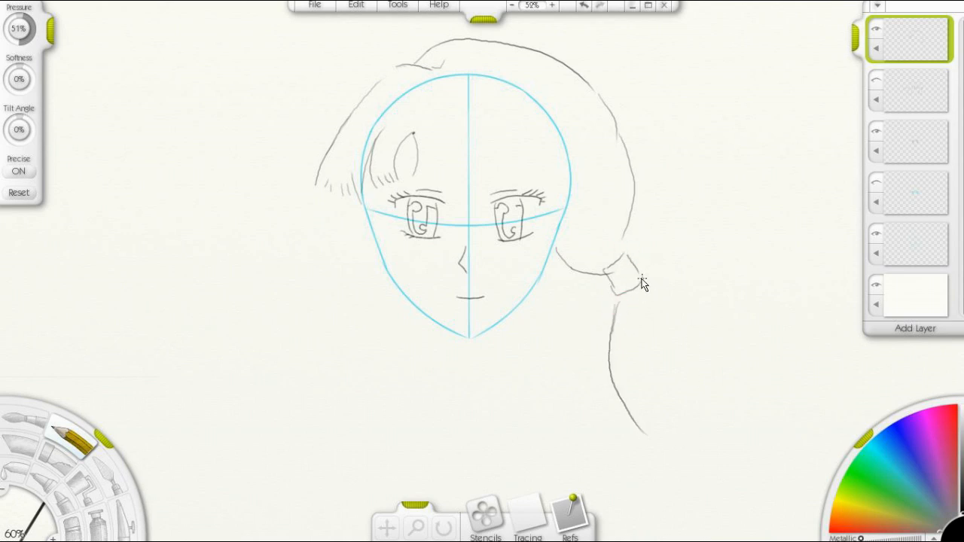
mouse_move(706, 327)
left_mouse_down()
mouse_move(694, 419)
mouse_move(663, 441)
left_mouse_up()
left_click_drag(656, 431, 664, 453)
left_click_drag(668, 425, 673, 461)
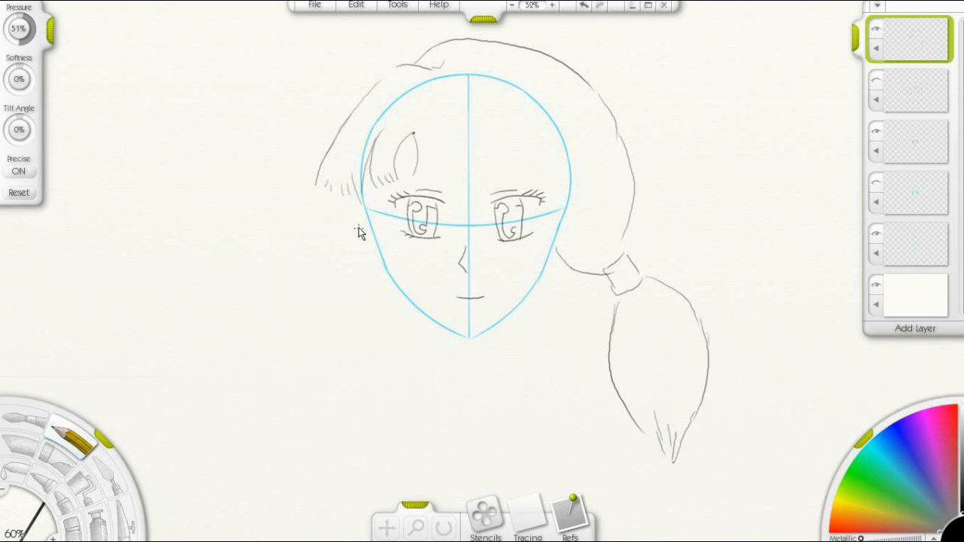
Pencil the left cheek lock and remaining fringe strands, and hide the blue head layer briefly to check the drawing
mouse_move(365, 182)
left_mouse_down()
mouse_move(370, 246)
mouse_move(370, 184)
mouse_move(364, 222)
mouse_move(378, 306)
mouse_move(391, 262)
mouse_move(375, 210)
left_mouse_up()
left_click_drag(426, 144, 432, 180)
mouse_move(462, 179)
left_mouse_down()
mouse_move(455, 225)
mouse_move(476, 200)
mouse_move(482, 147)
mouse_move(496, 181)
mouse_move(490, 165)
mouse_move(547, 176)
mouse_move(557, 198)
left_mouse_up()
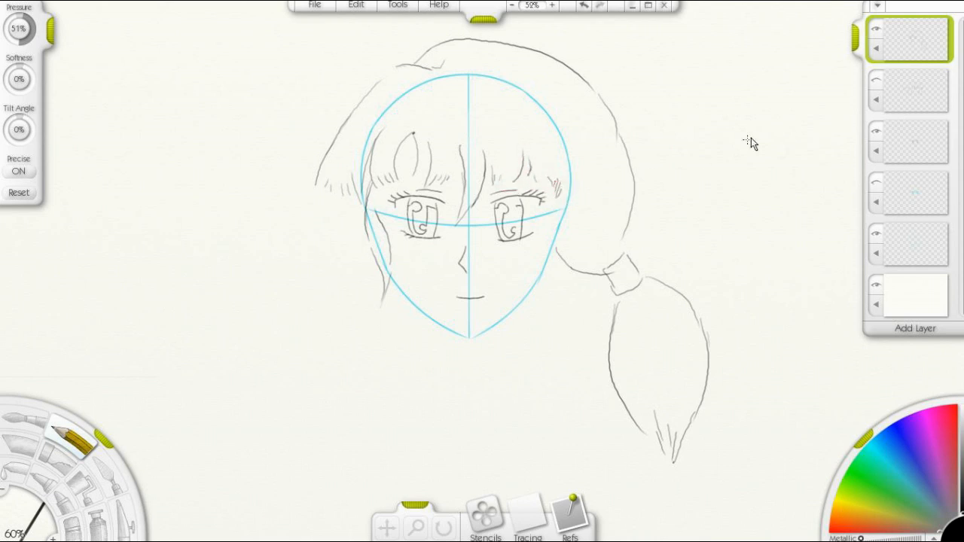
left_click(876, 234)
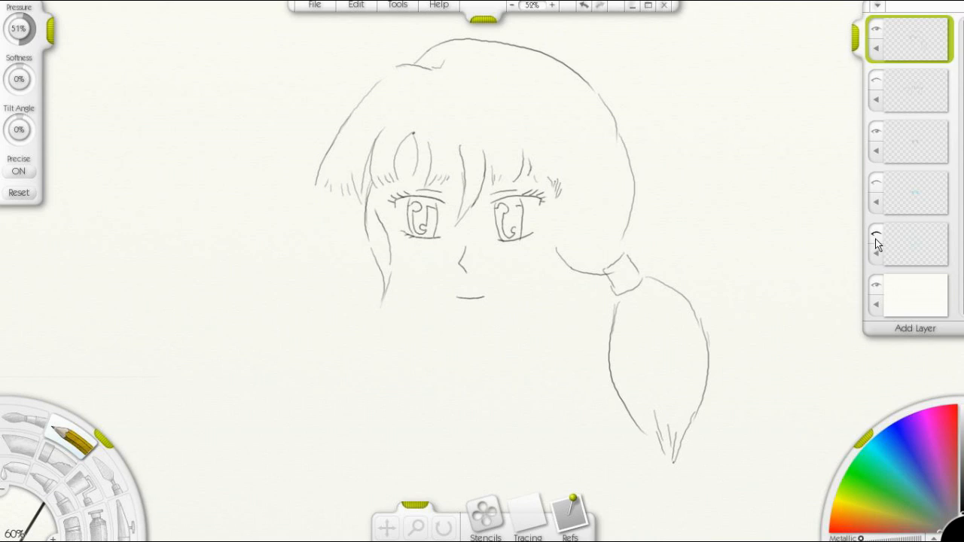
left_click(876, 236)
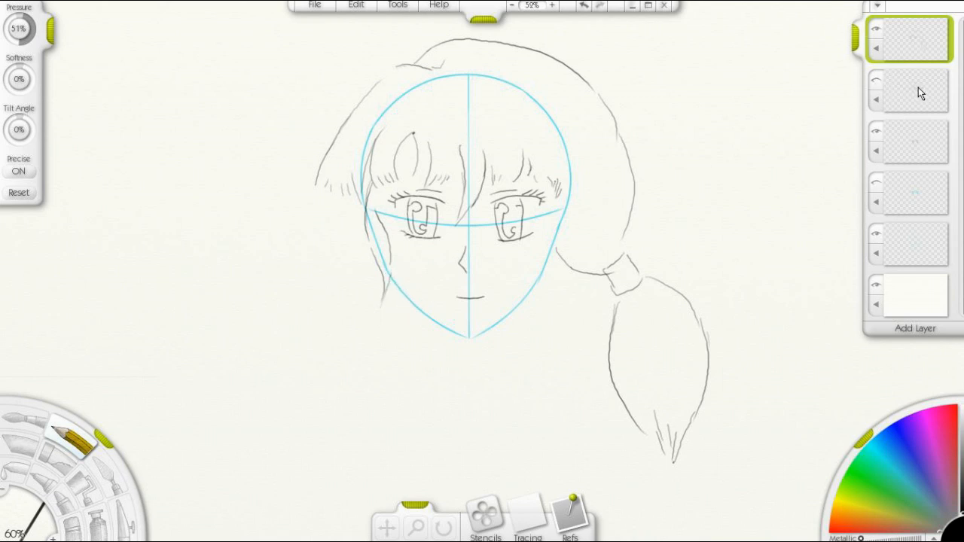
On the facial features layer, pencil the jawline along the blue guide from the left cheek lock through the chin to the right cheek
left_click(913, 143)
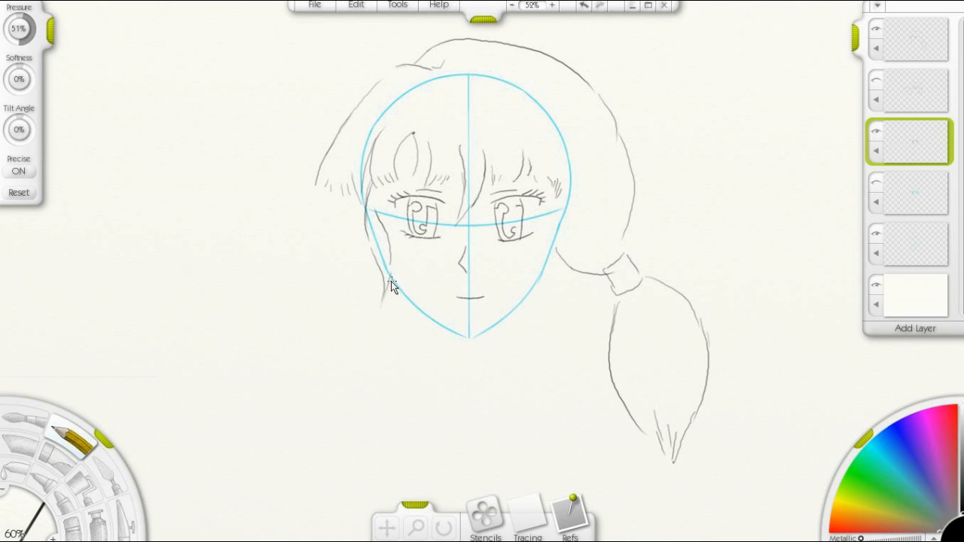
left_click_drag(409, 299, 469, 334)
left_click_drag(533, 284, 552, 251)
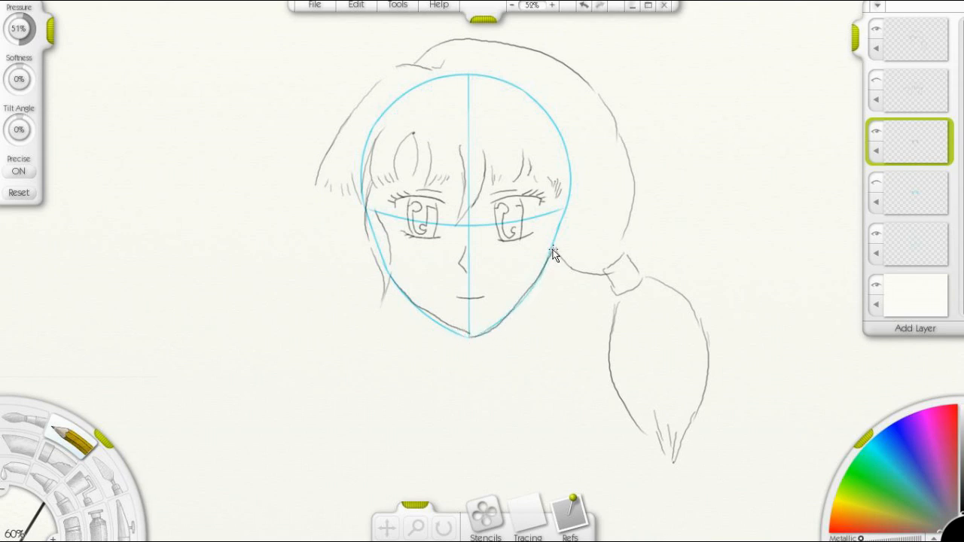
Hide the blue head guide layer, and swap the visible ponytail hairstyle layer for the first hairstyle's layer
left_click(904, 241)
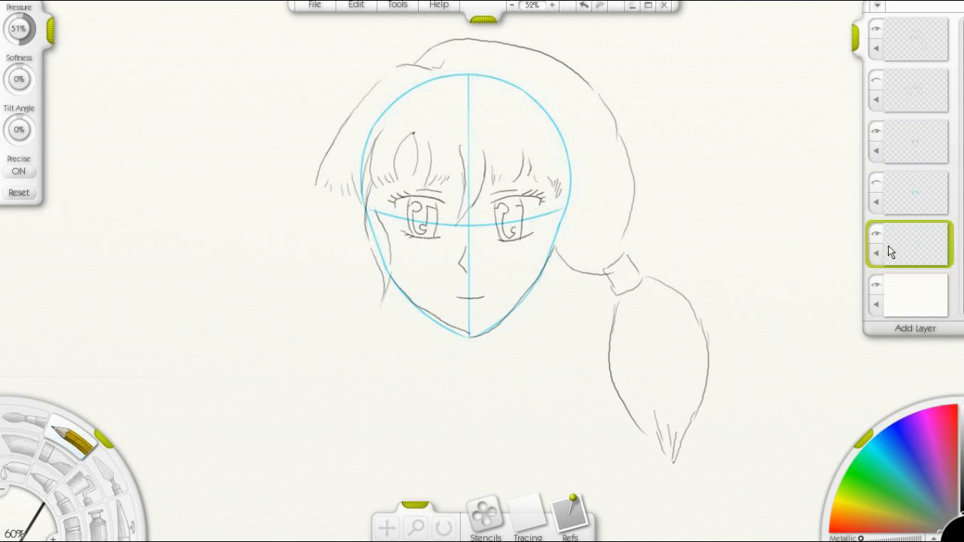
left_click(877, 235)
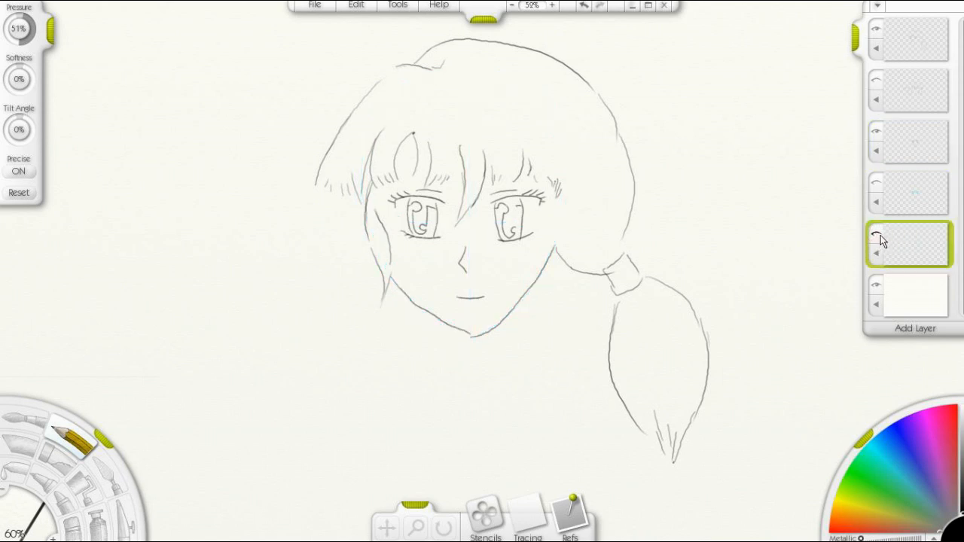
left_click(910, 142)
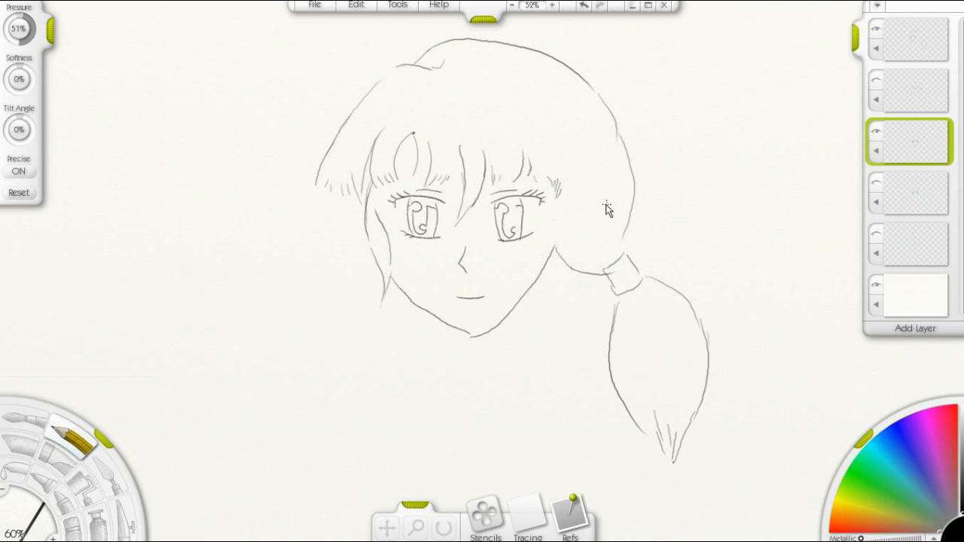
left_click(876, 31)
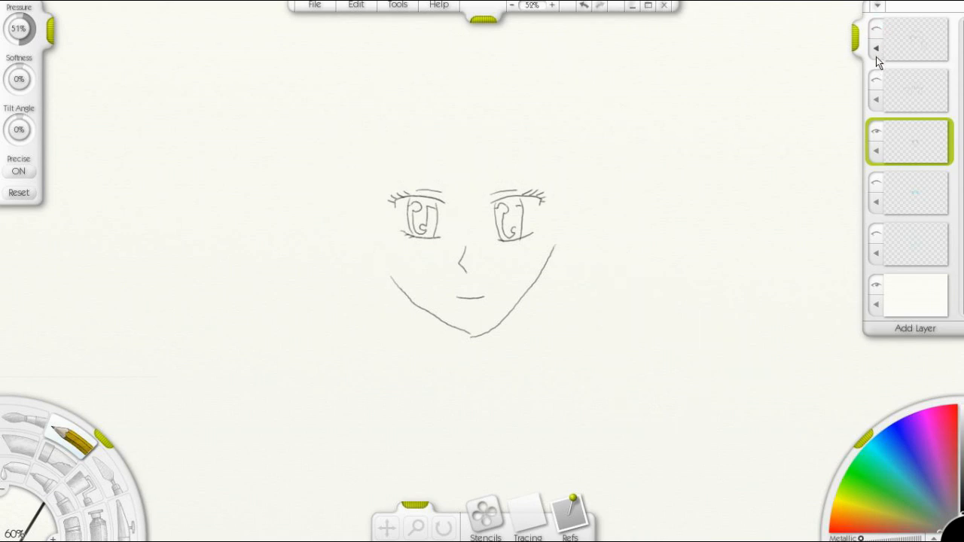
left_click(876, 83)
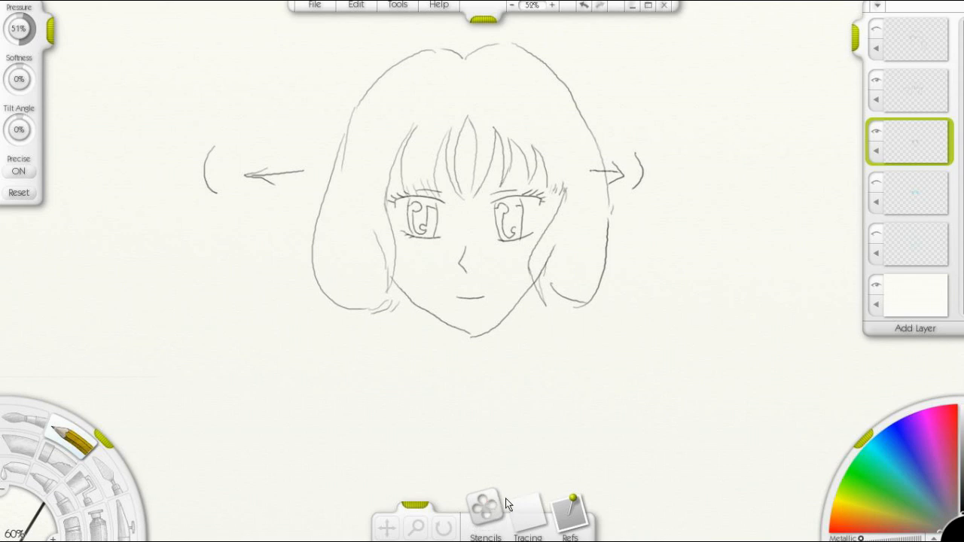
Show the active stencil with the body, leg and arm shapes, and bring it onto the canvas over the face
left_click(486, 508)
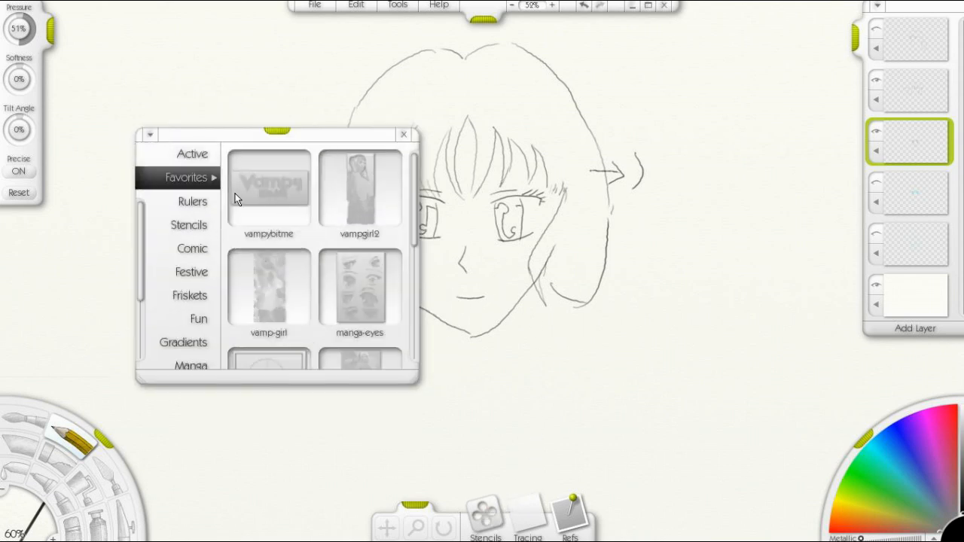
left_click(215, 158)
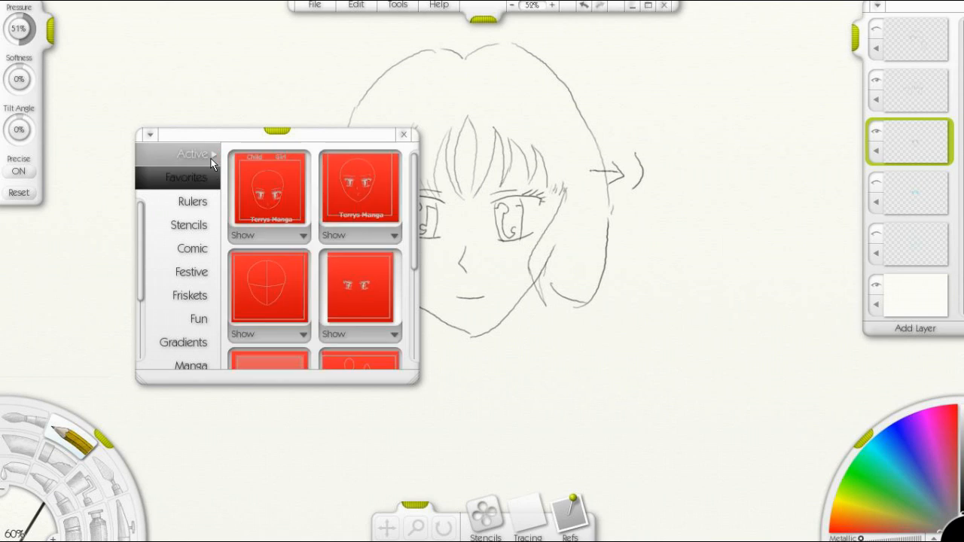
left_click_drag(415, 181, 430, 277)
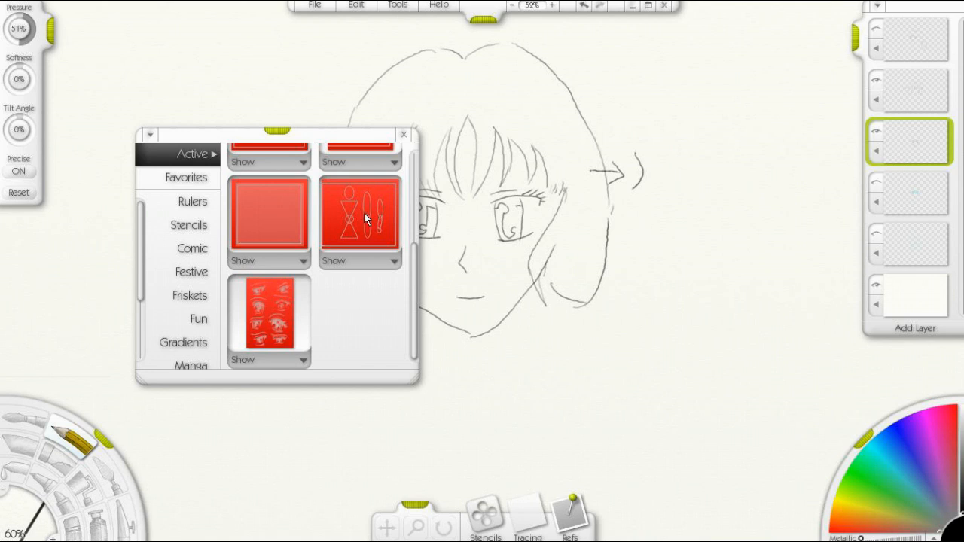
left_click(356, 260)
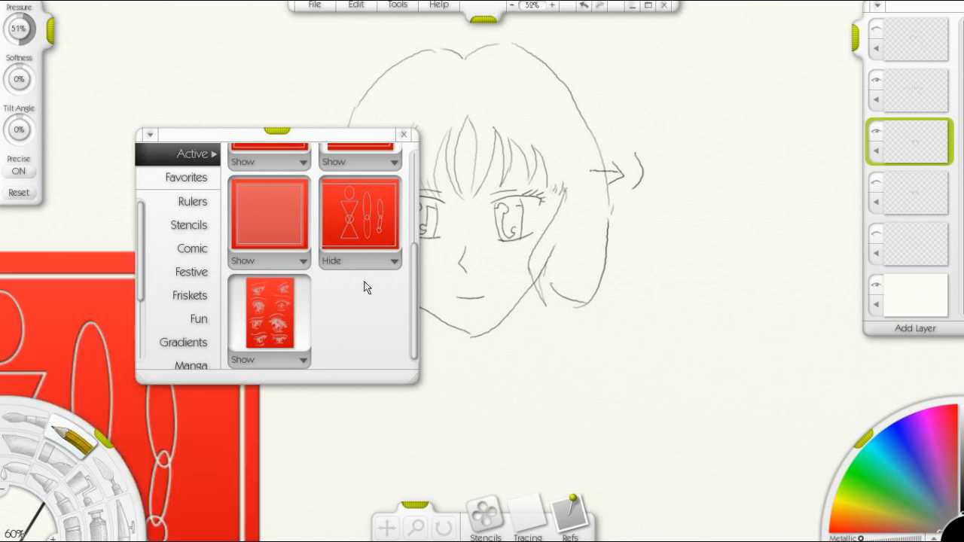
mouse_move(217, 431)
left_mouse_down()
mouse_move(815, 332)
mouse_move(799, 340)
left_mouse_up()
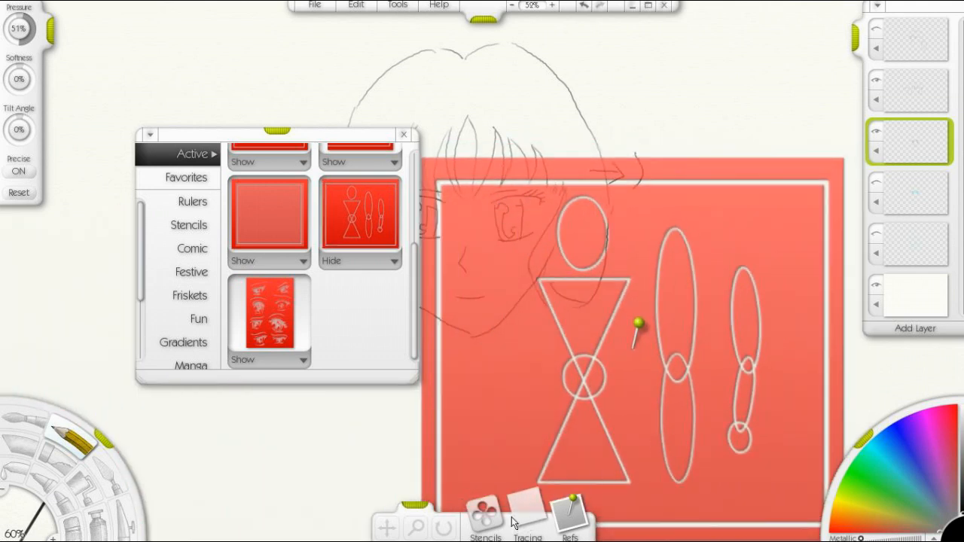
With the canvas zoomed out to 28%, move the body-shapes stencil to the right of the face and enlarge it
left_click(419, 529)
left_click_drag(351, 458, 254, 458)
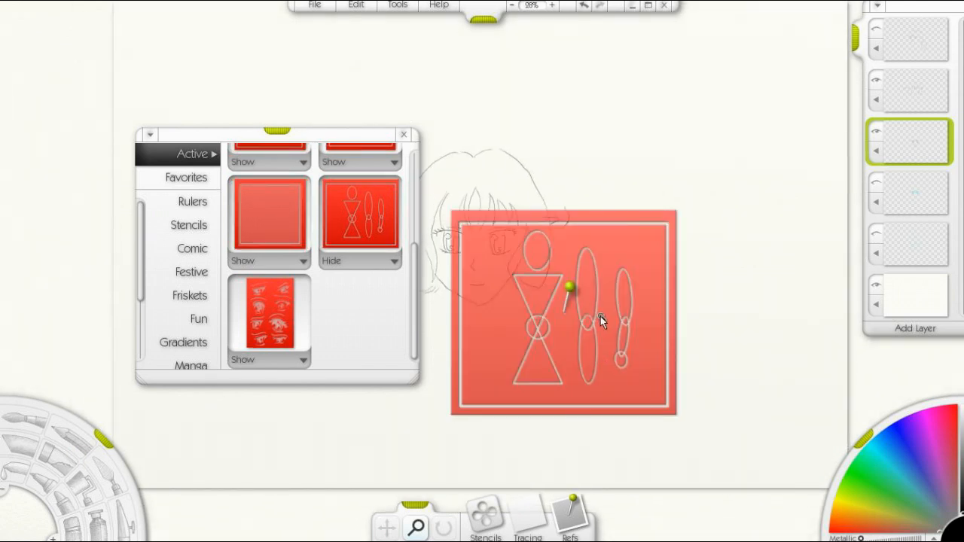
mouse_move(606, 255)
left_mouse_down()
mouse_move(624, 260)
mouse_move(723, 161)
left_mouse_up()
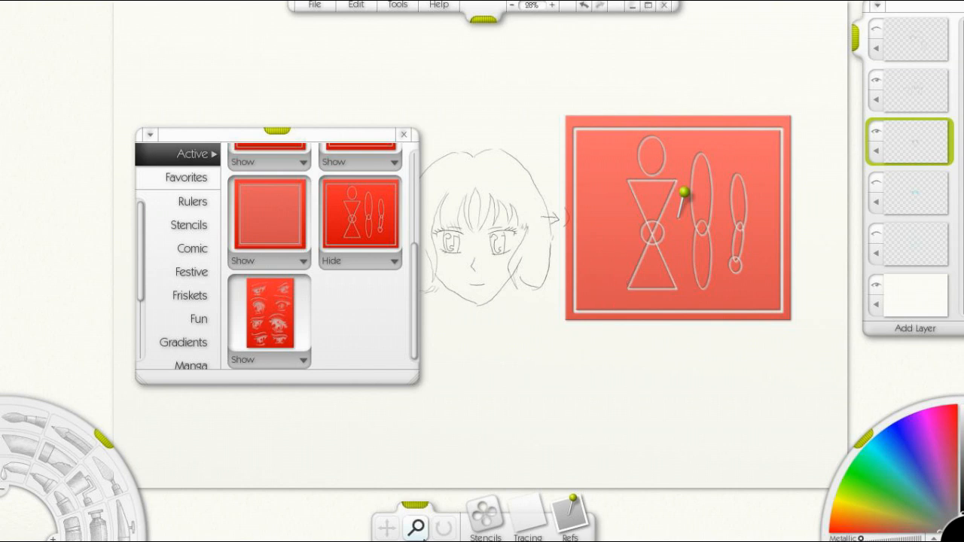
left_click(417, 528)
left_click(615, 247)
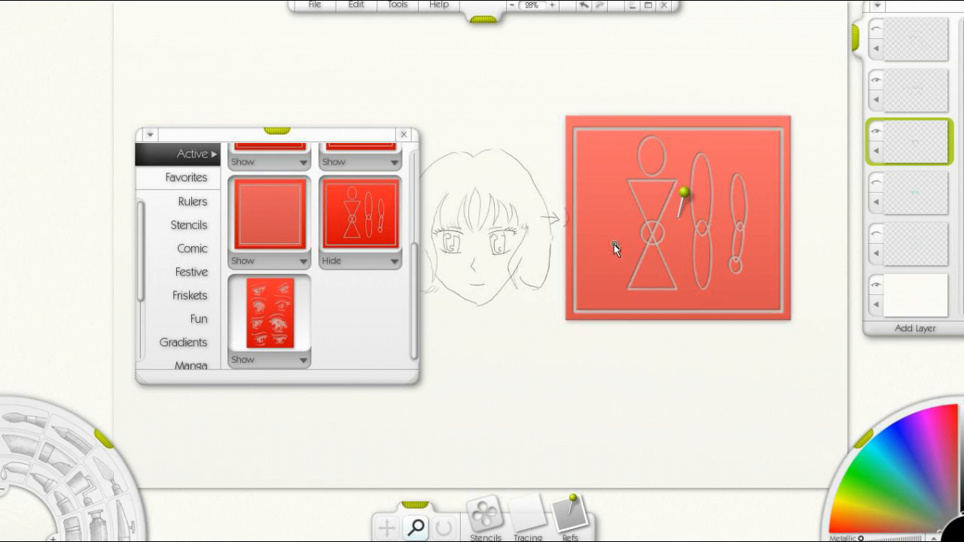
left_click_drag(596, 244, 855, 313)
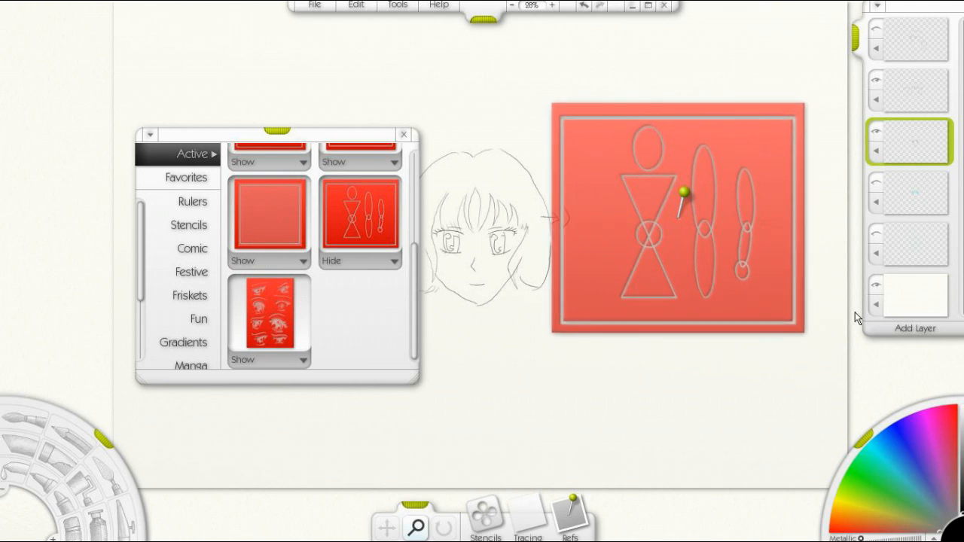
left_click_drag(585, 232, 845, 307)
left_click_drag(618, 253, 787, 313)
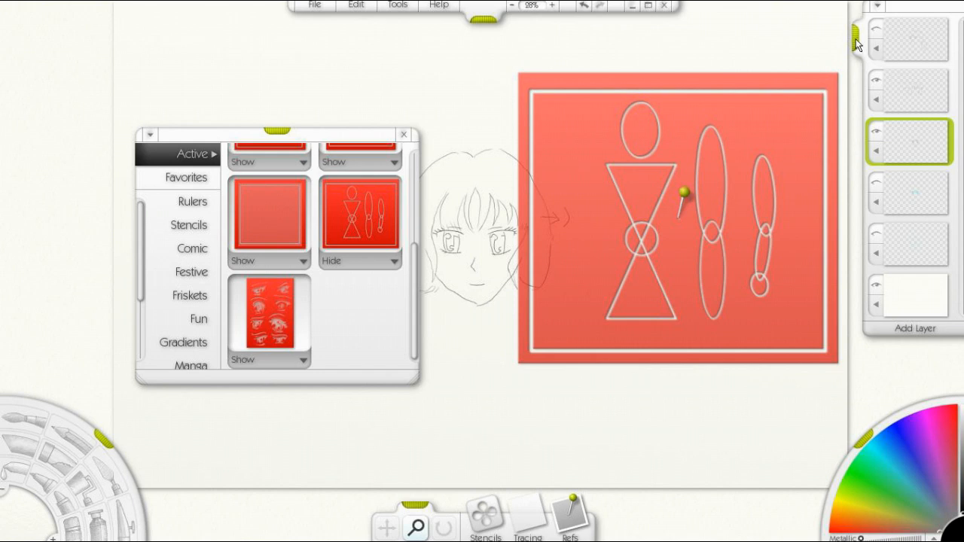
Hide the first hairstyle and facial features layers, and add a new layer above all the others
left_click(907, 49)
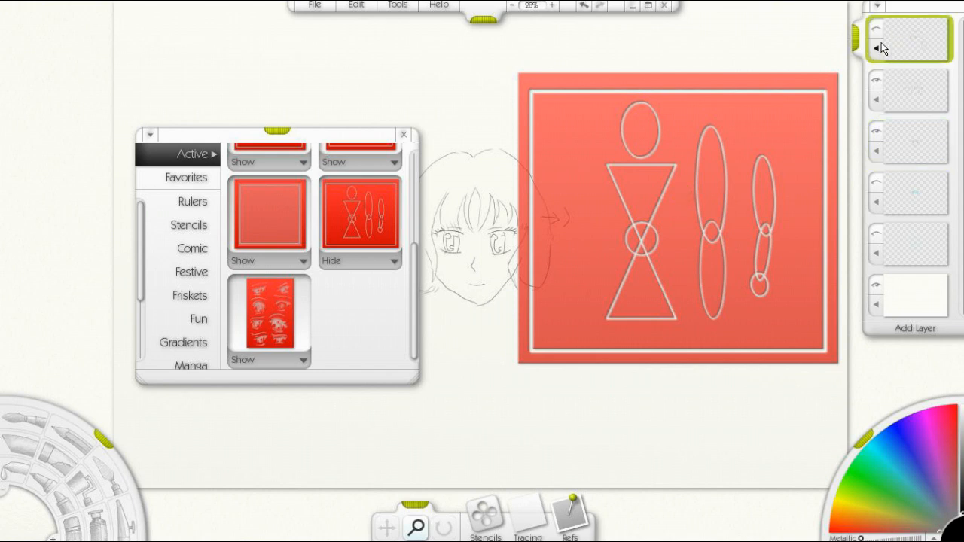
left_click(876, 79)
left_click(876, 133)
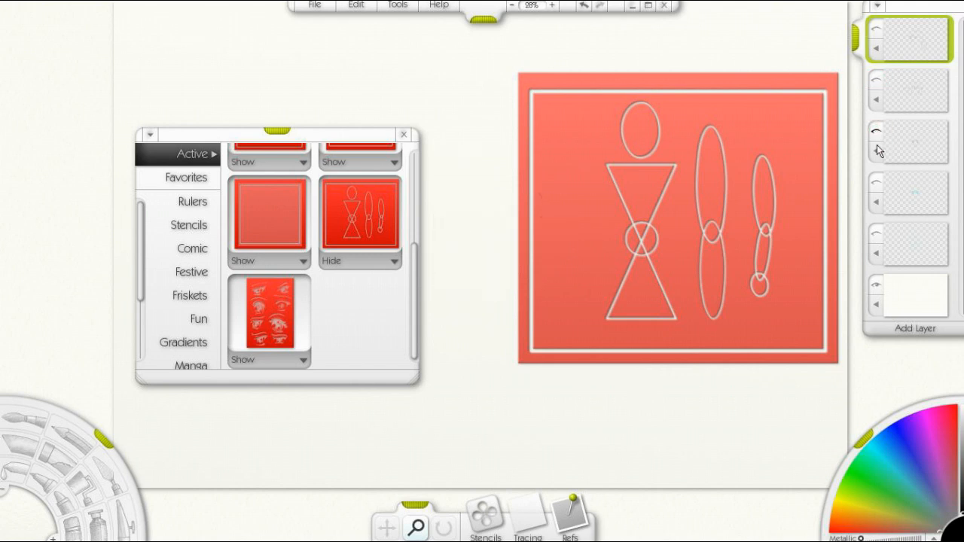
left_click(901, 334)
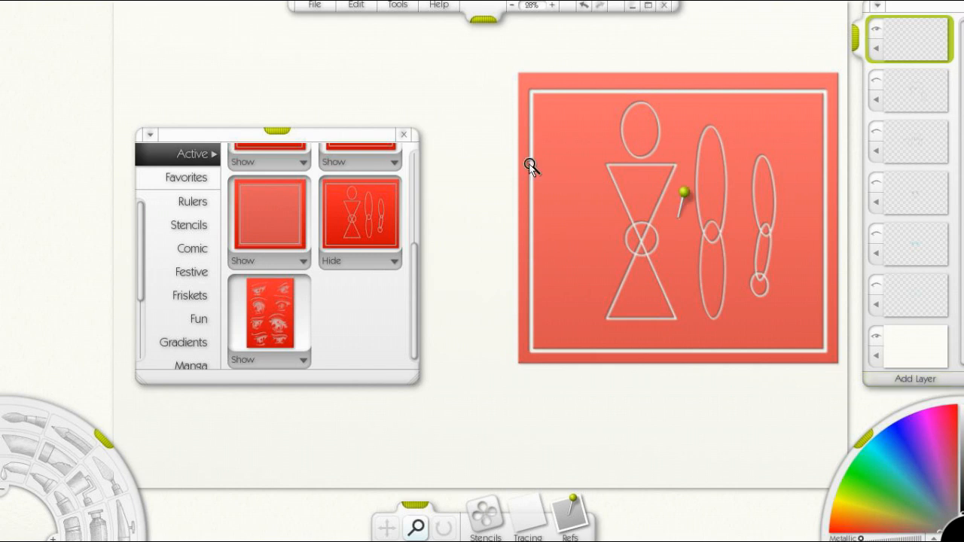
Centre the stencil on the canvas and ink its head oval, torso triangles and waist circle with a 72% size pen
left_click(403, 136)
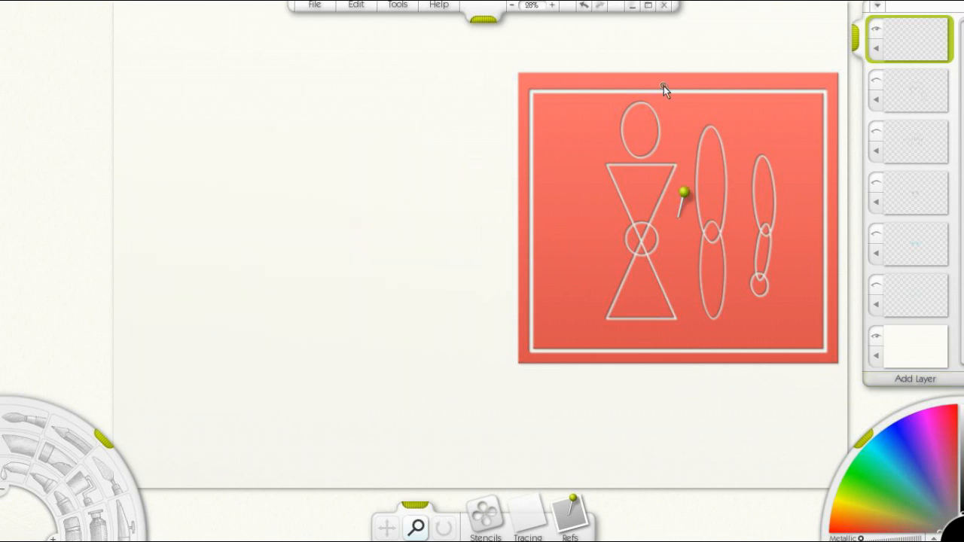
left_click_drag(674, 87, 486, 106)
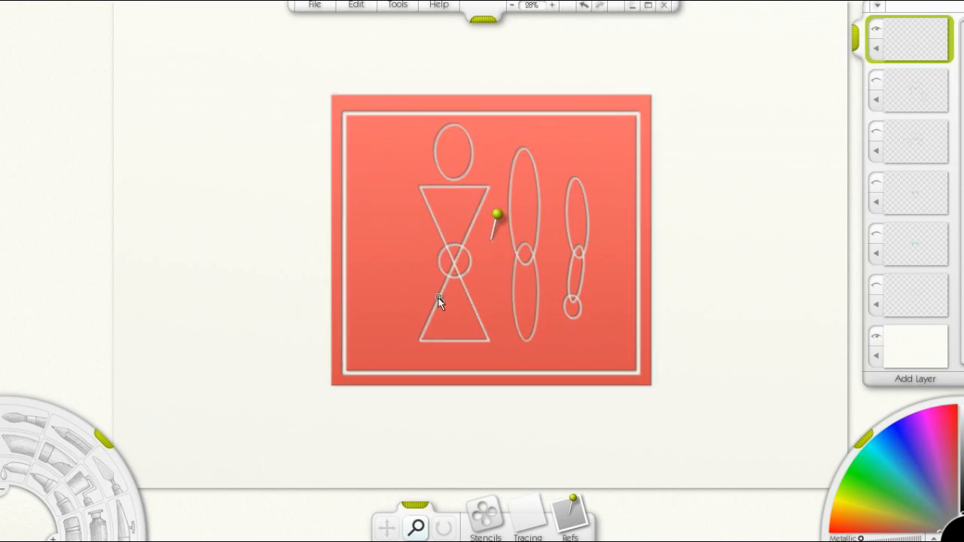
left_click(125, 518)
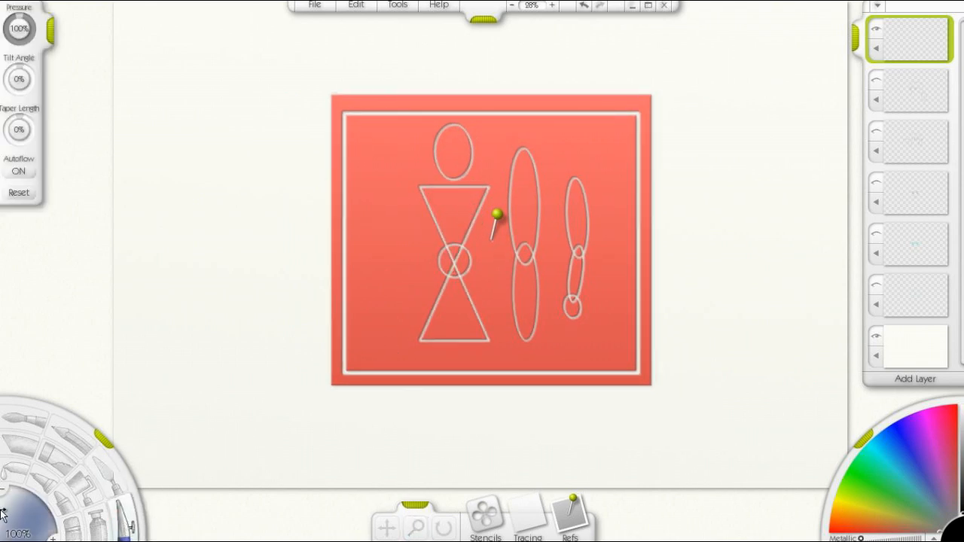
mouse_move(38, 520)
left_mouse_down()
mouse_move(13, 515)
mouse_move(27, 520)
mouse_move(50, 489)
left_mouse_up()
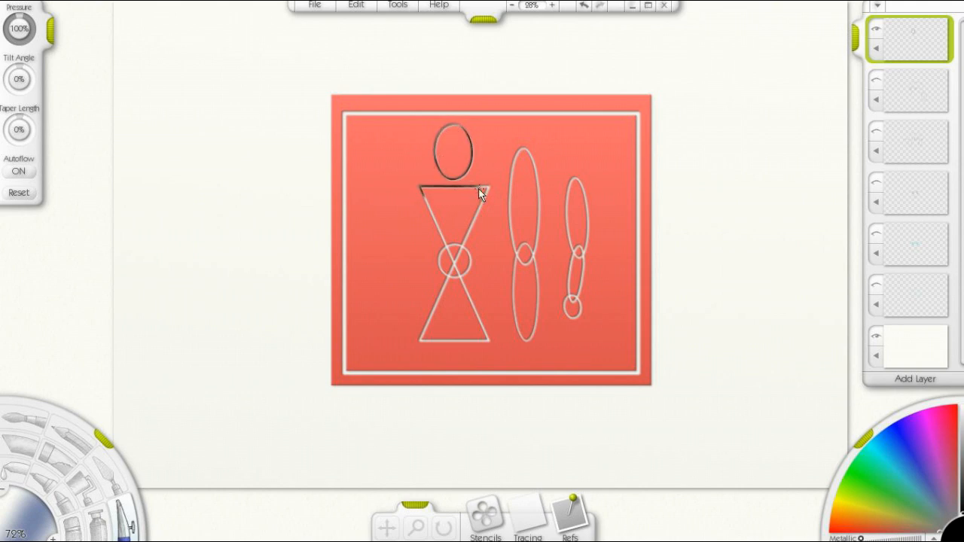
left_click_drag(455, 256, 445, 251)
left_click_drag(418, 193, 454, 284)
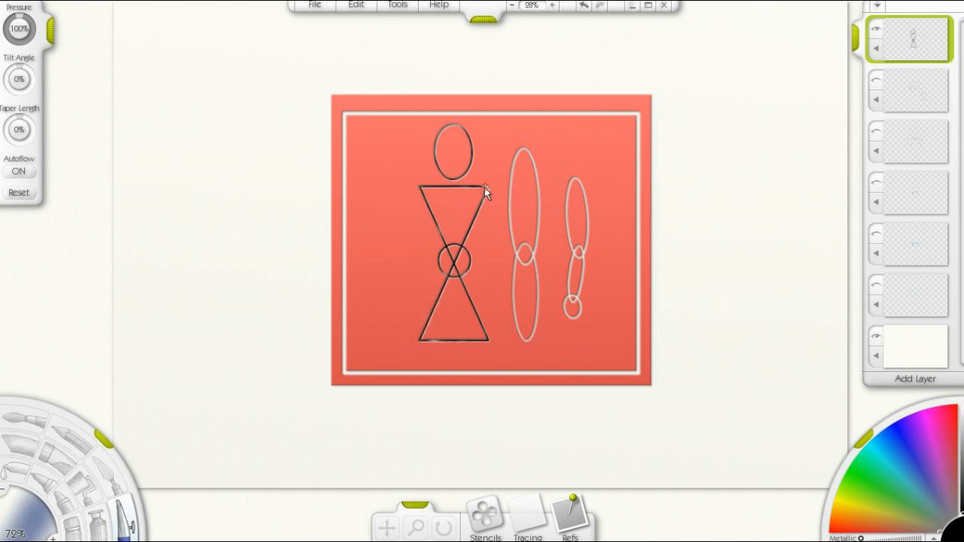
Move the stencil so its arm shapes hang from the figure's right-hand shoulder, and ink the upper arm, forearm and hand
mouse_move(415, 245)
left_mouse_down()
mouse_move(430, 253)
mouse_move(369, 329)
mouse_move(273, 267)
mouse_move(341, 255)
mouse_move(479, 256)
mouse_move(475, 282)
mouse_move(318, 278)
left_mouse_up()
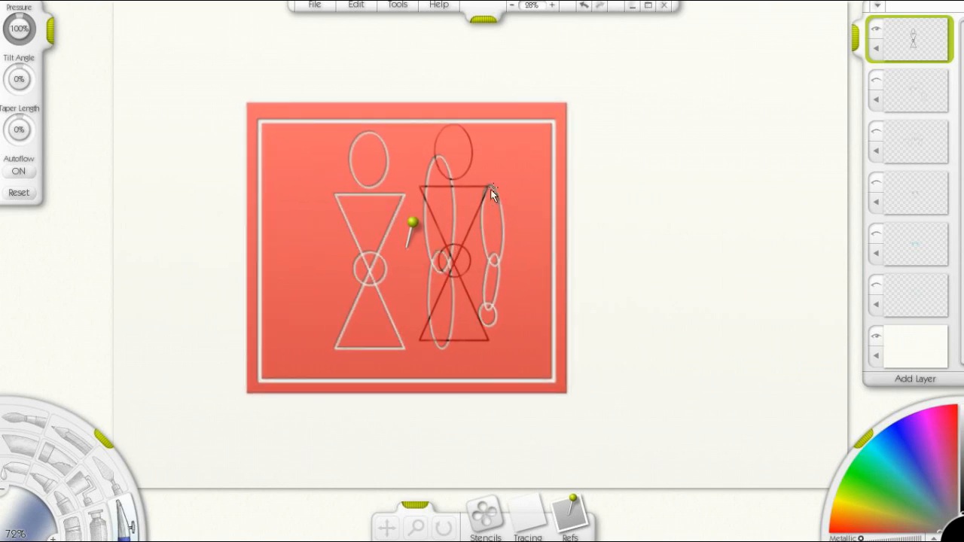
mouse_move(498, 259)
left_mouse_down()
mouse_move(482, 305)
mouse_move(491, 326)
mouse_move(492, 268)
left_mouse_up()
mouse_move(489, 304)
left_mouse_down()
mouse_move(482, 315)
mouse_move(491, 325)
left_mouse_up()
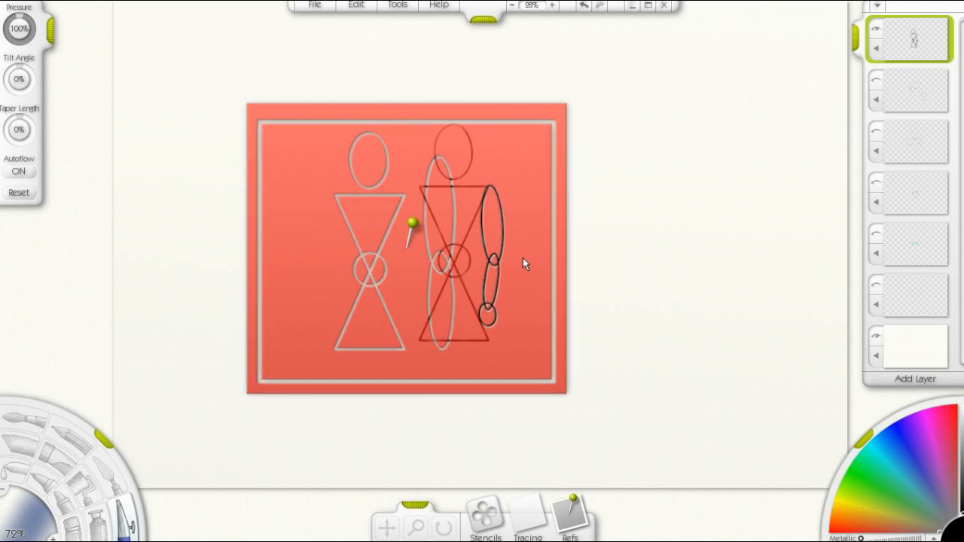
Flip the body-shapes stencil horizontally and vertically
right_click(519, 261)
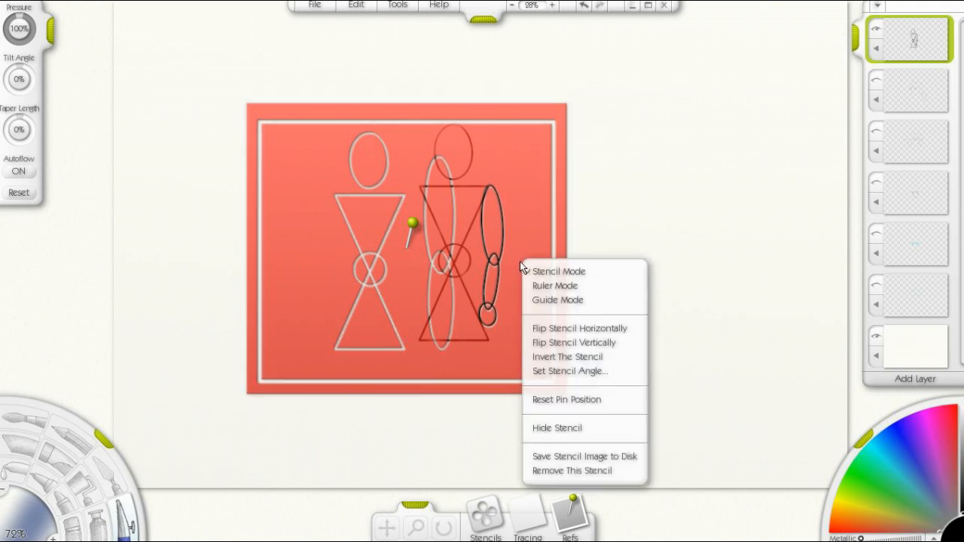
left_click(569, 329)
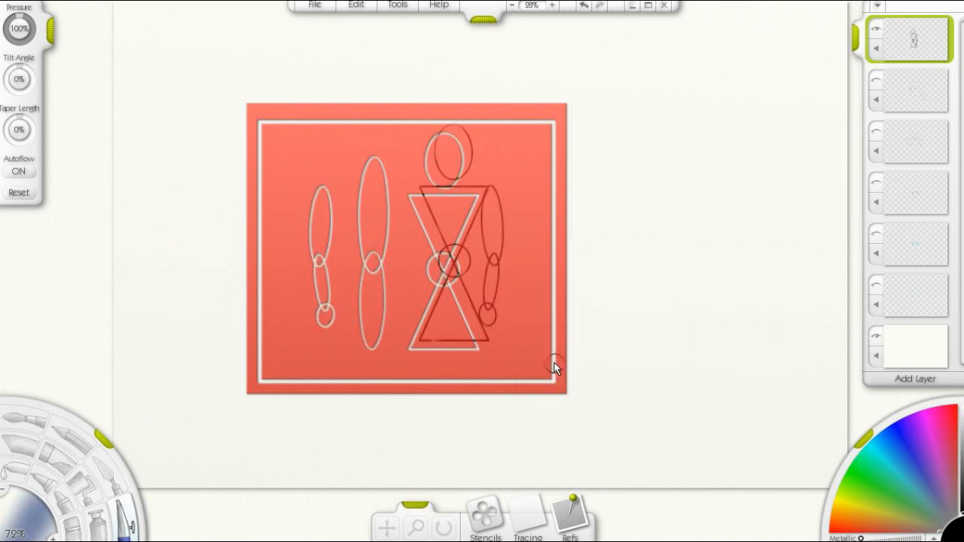
right_click(518, 314)
right_click(519, 314)
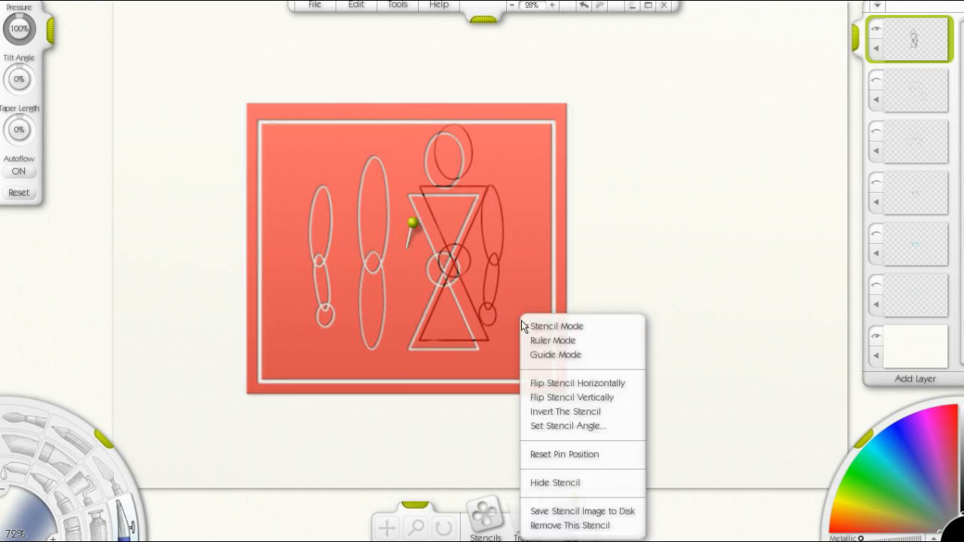
left_click(538, 397)
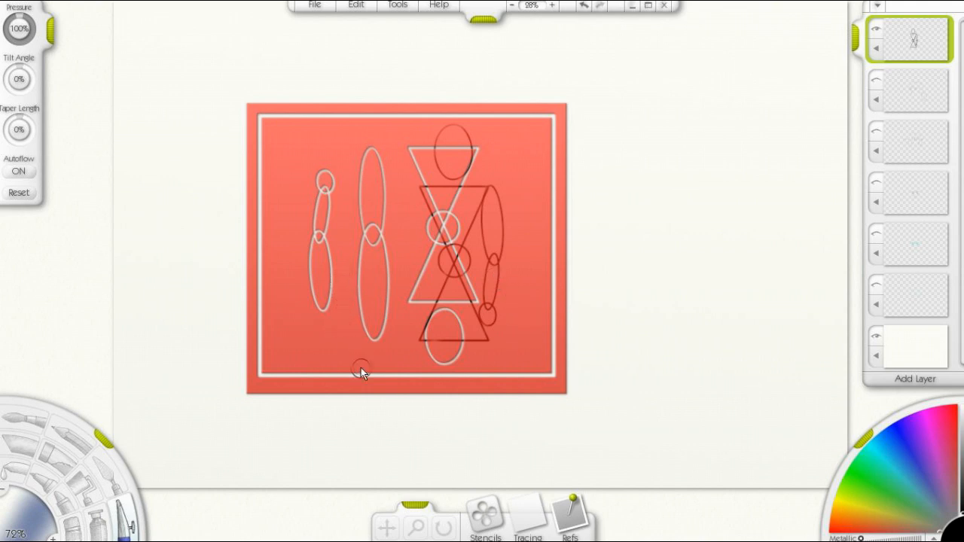
Rotate and move the stencil so its arm points diagonally up from the figure's left-hand shoulder, and ink the raised arm
left_click(443, 527)
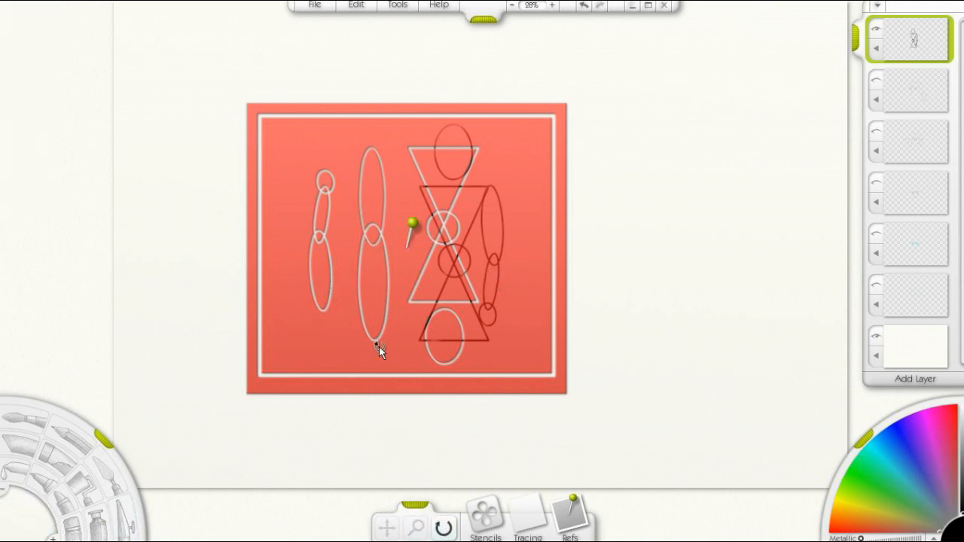
left_click_drag(332, 338, 398, 335)
left_click(124, 520)
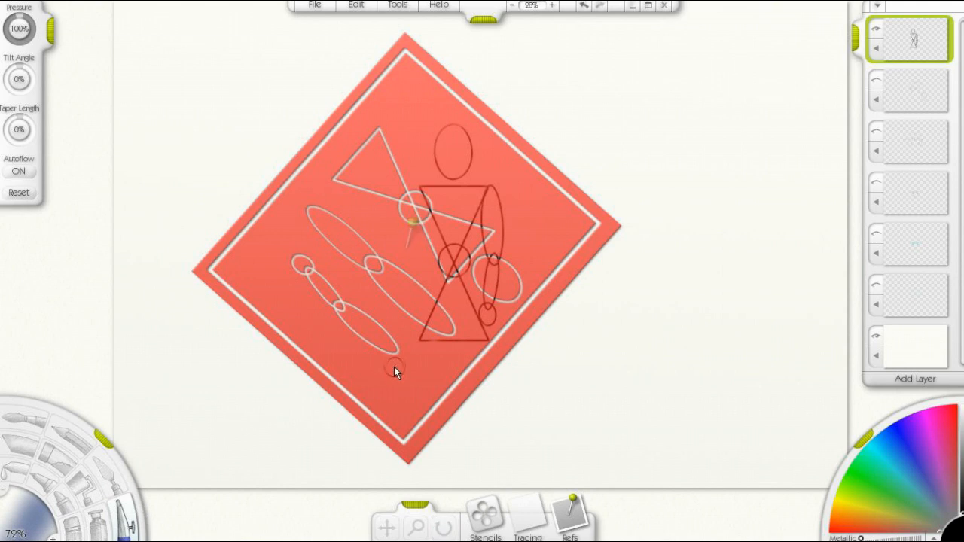
left_click_drag(385, 378, 412, 222)
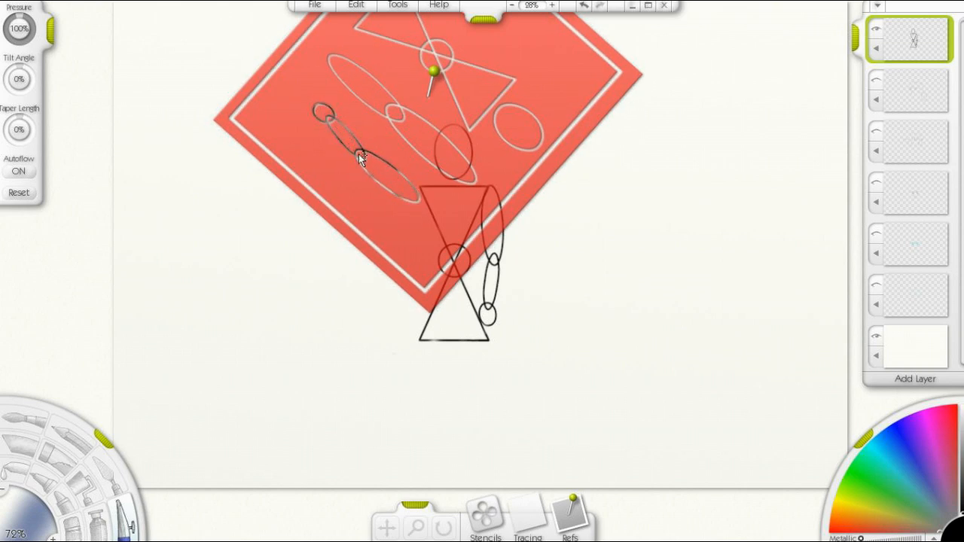
left_click_drag(395, 163, 405, 197)
Reset the stencil's pin position and rotate the stencil back upright
right_click(424, 230)
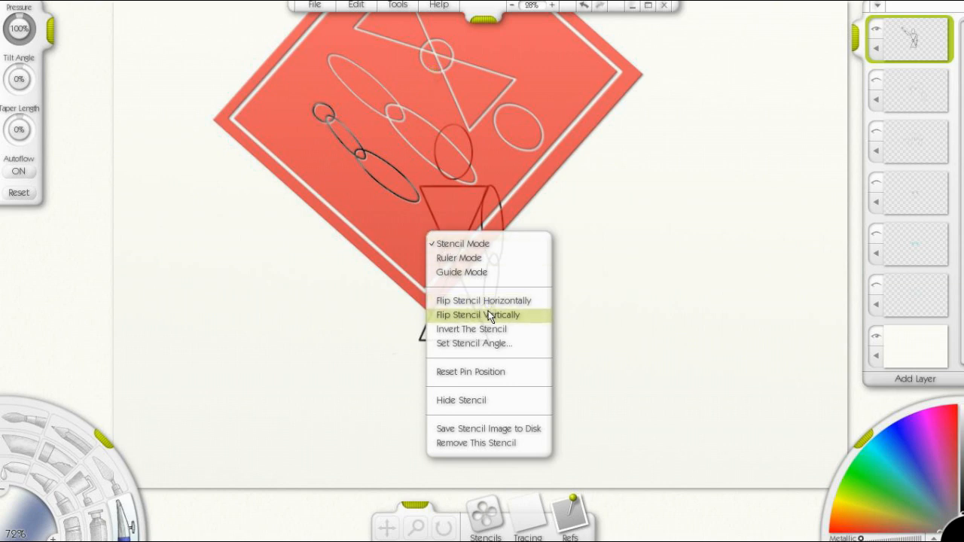
left_click(484, 373)
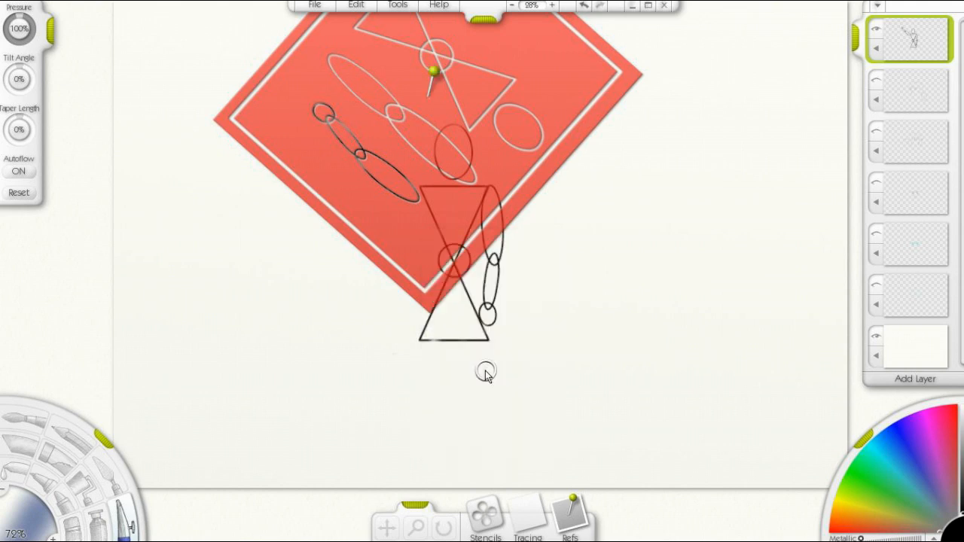
right_click(419, 246)
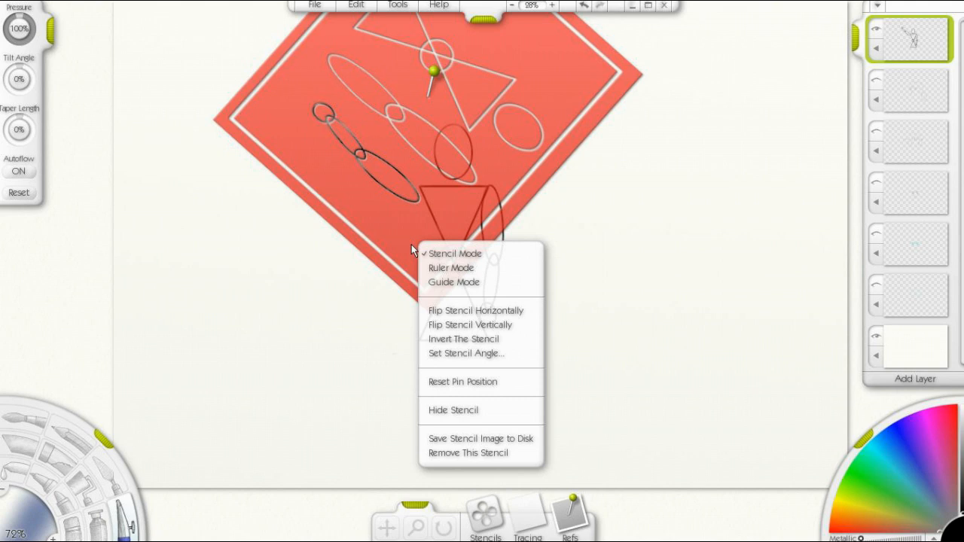
left_click(429, 537)
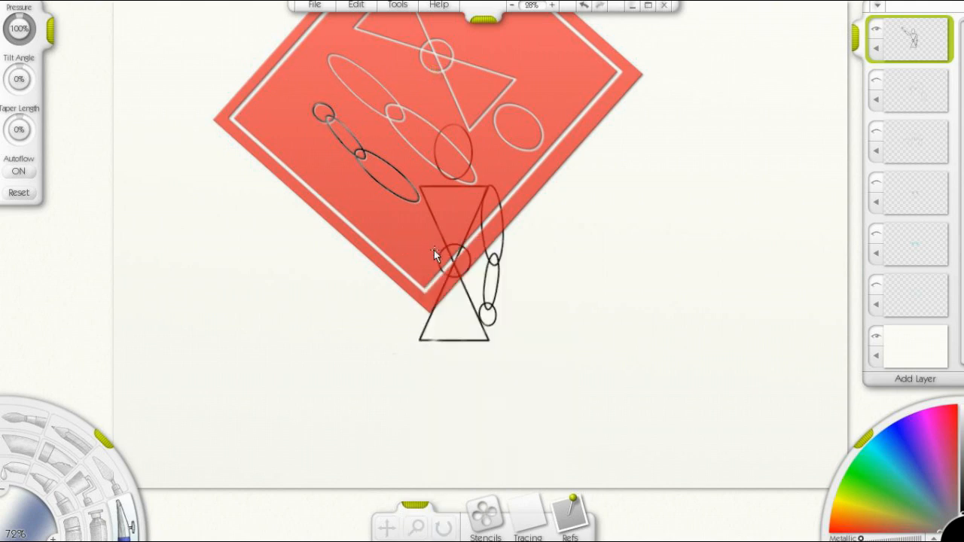
left_click(445, 528)
mouse_move(411, 230)
left_mouse_down()
mouse_move(379, 215)
mouse_move(337, 152)
mouse_move(419, 97)
mouse_move(507, 112)
mouse_move(459, 105)
mouse_move(485, 97)
mouse_move(467, 67)
left_mouse_up()
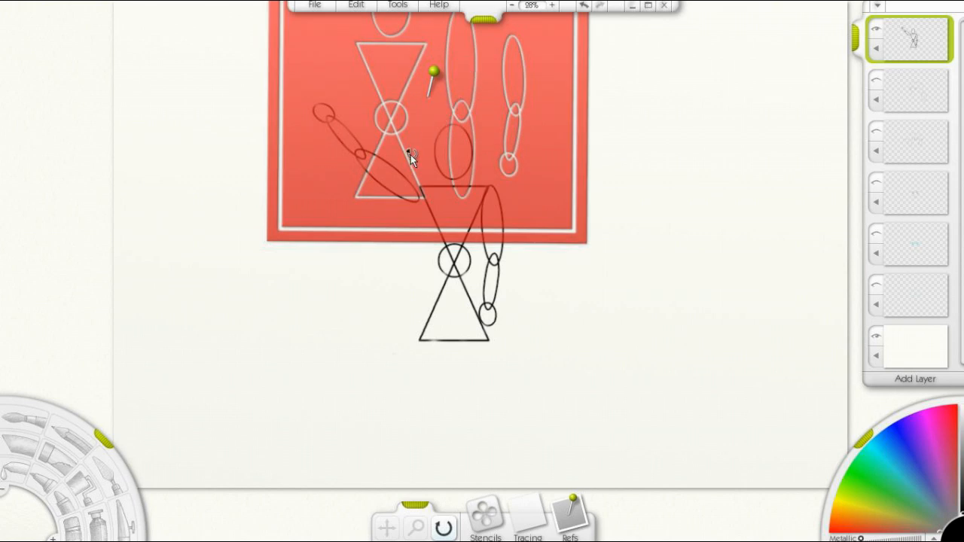
Move the upright stencil down and to the lower left of the figure
left_click(387, 527)
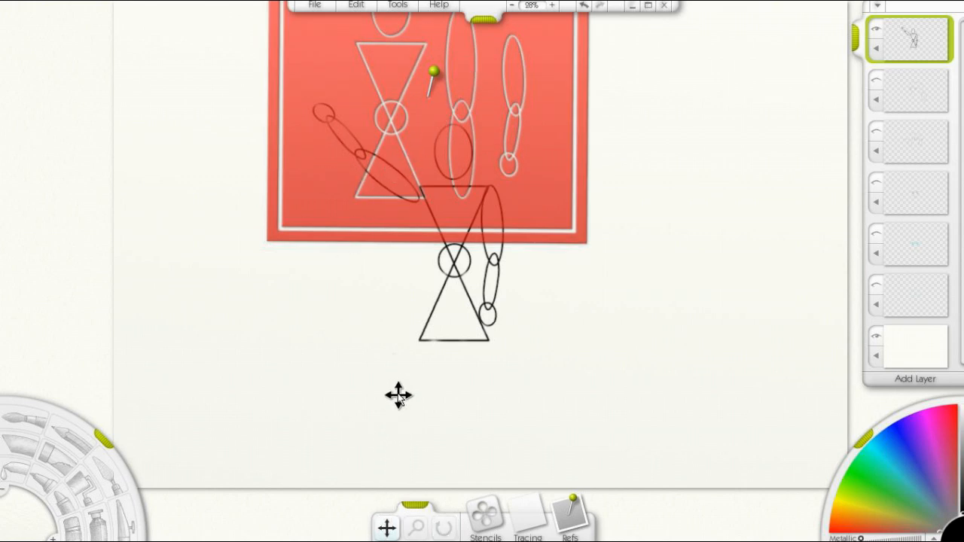
left_click_drag(324, 172, 292, 447)
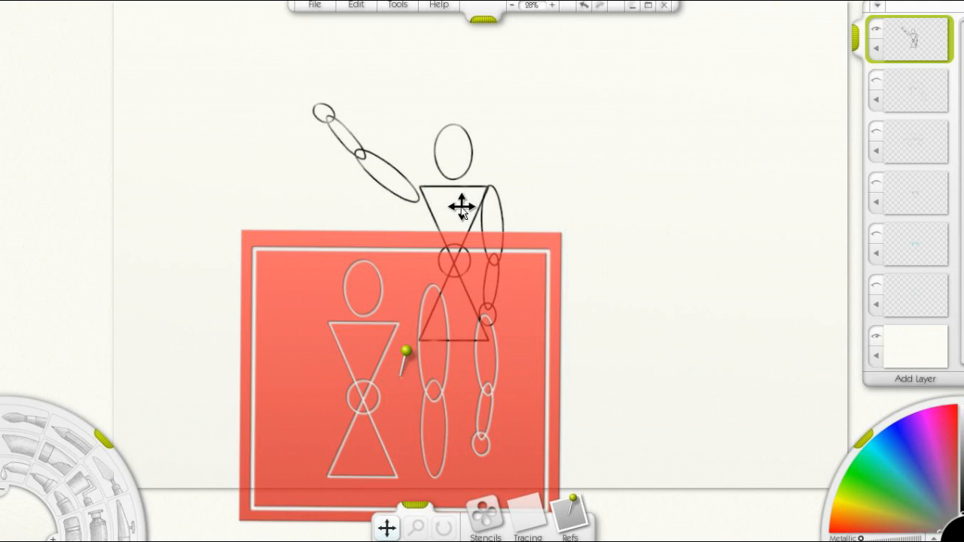
mouse_move(410, 290)
left_mouse_down()
mouse_move(409, 343)
mouse_move(363, 270)
mouse_move(332, 242)
left_mouse_up()
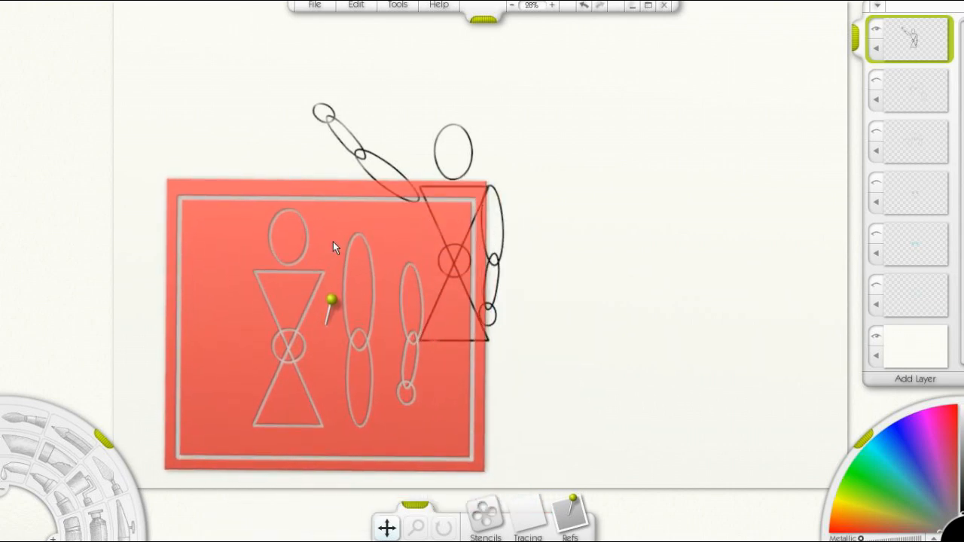
Transform the figure layer's contents, moving the whole figure up the canvas to make room for legs
left_click(877, 48)
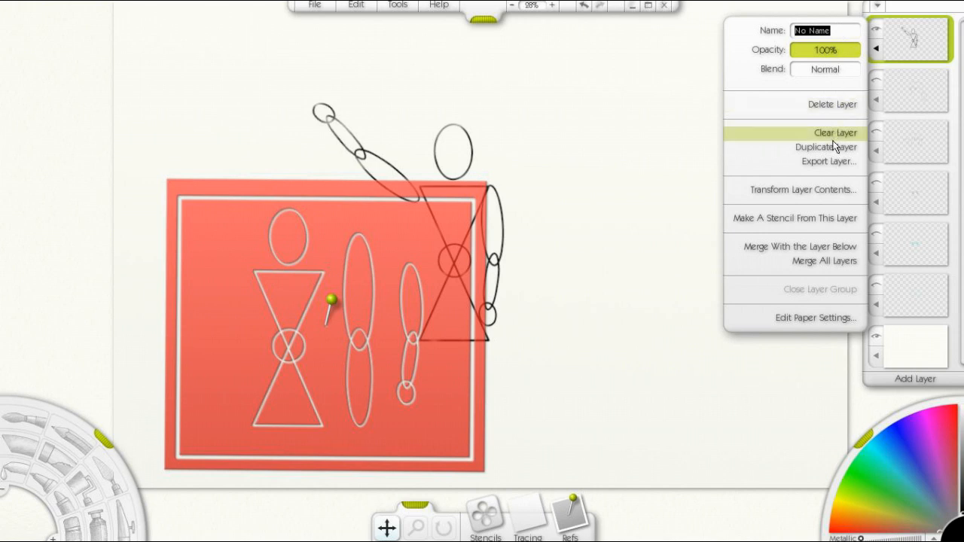
left_click(822, 189)
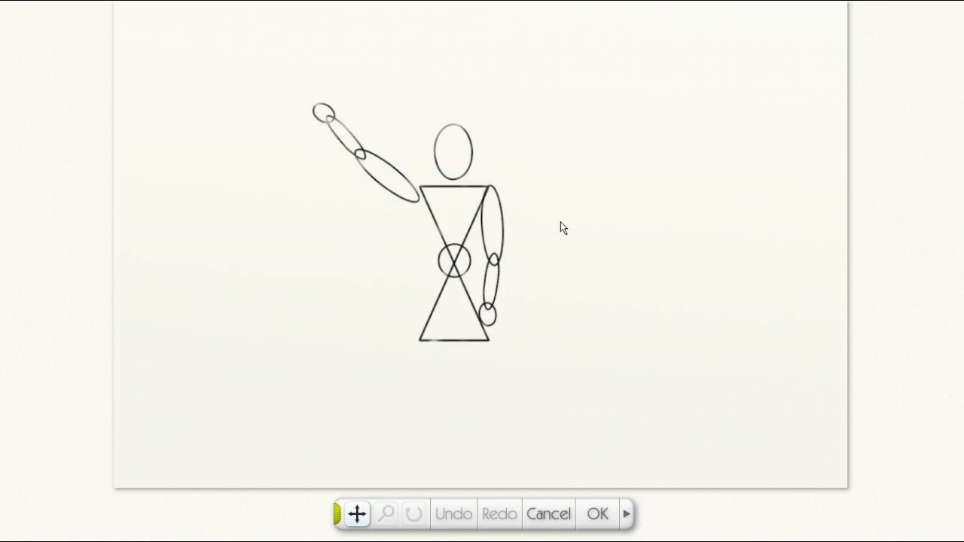
left_click_drag(570, 193, 570, 148)
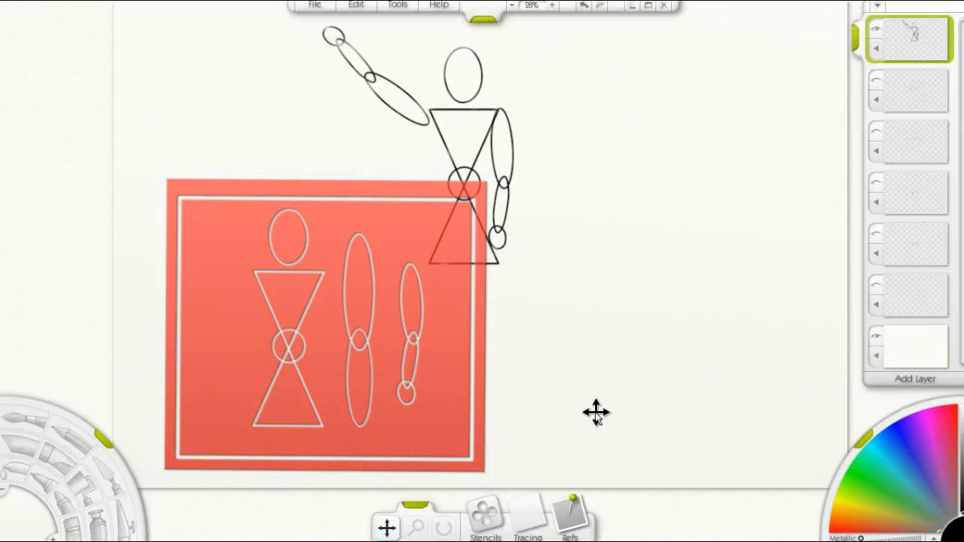
Place the stencil's leg shapes under each hip and ink the entire left-hand leg plus the right-hand thigh and knee
left_click_drag(378, 324, 471, 362)
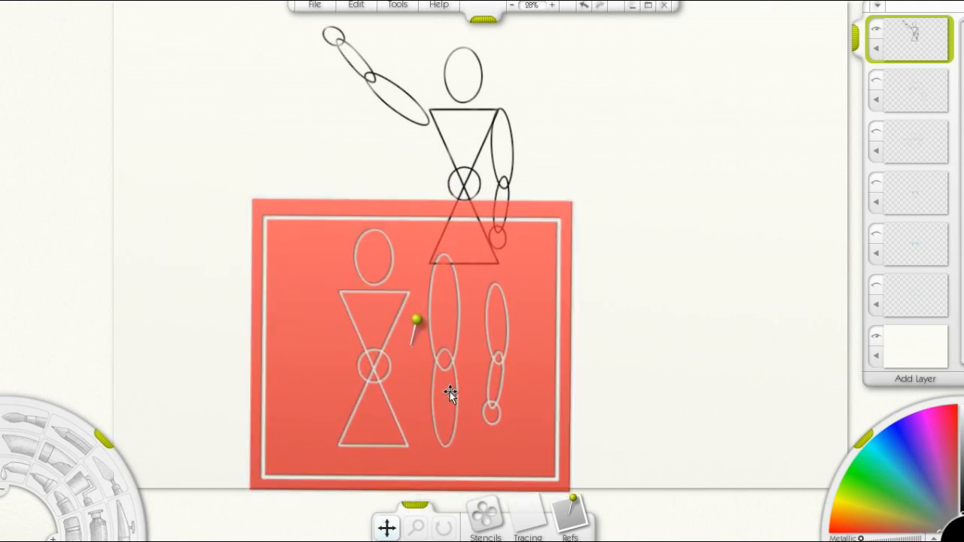
left_click(126, 518)
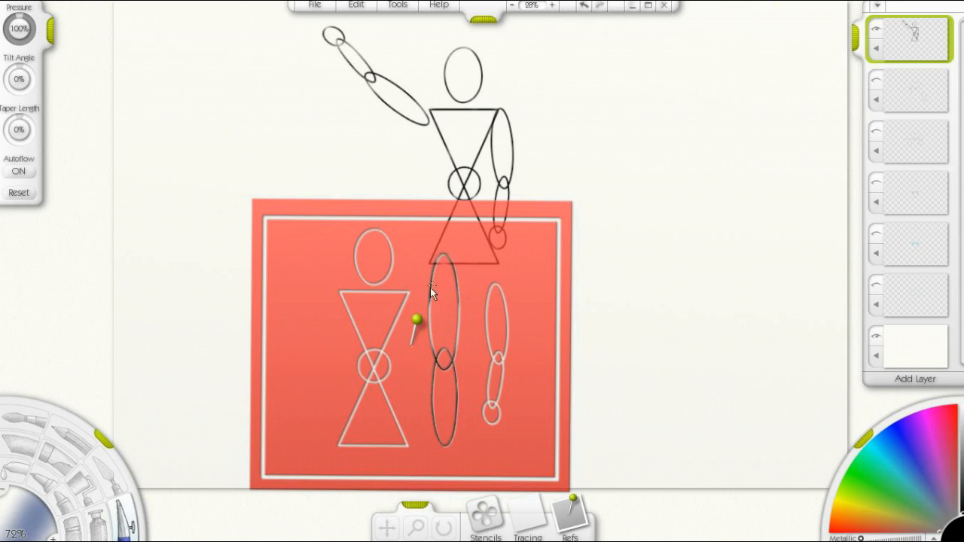
left_click_drag(476, 344, 520, 345)
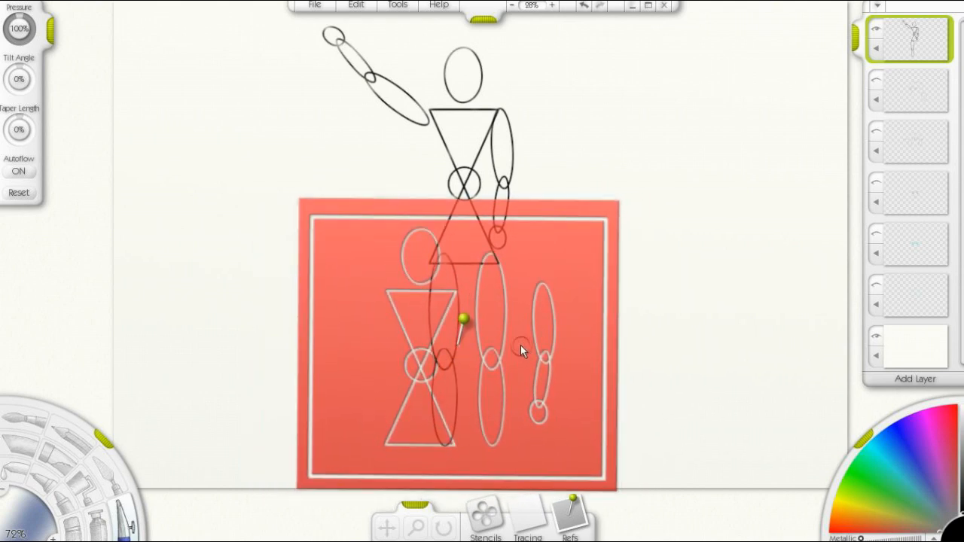
mouse_move(478, 272)
left_mouse_down()
mouse_move(488, 256)
mouse_move(500, 332)
mouse_move(477, 320)
left_mouse_up()
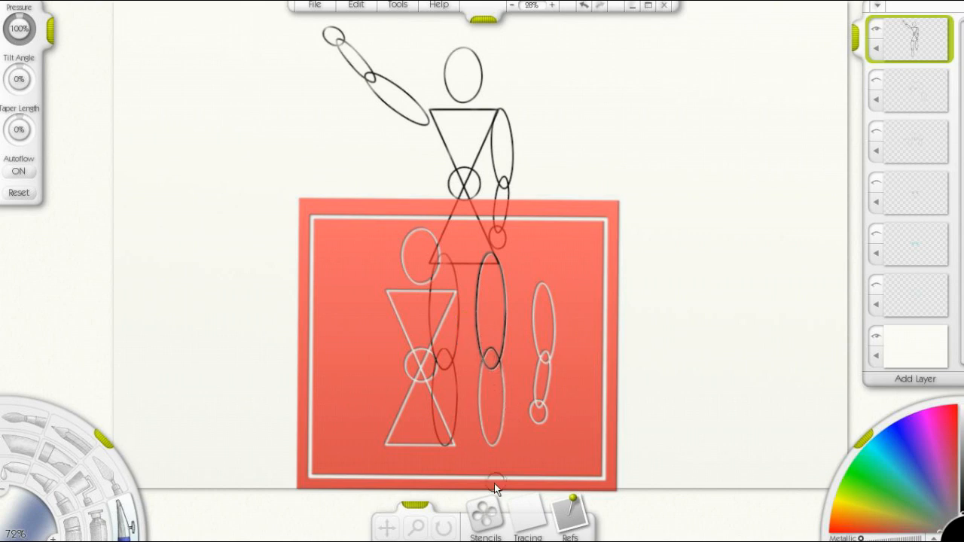
Rotate the stencil so its lower leg angles outward from the right-hand knee, and ink that lower leg with the pen
left_click(443, 527)
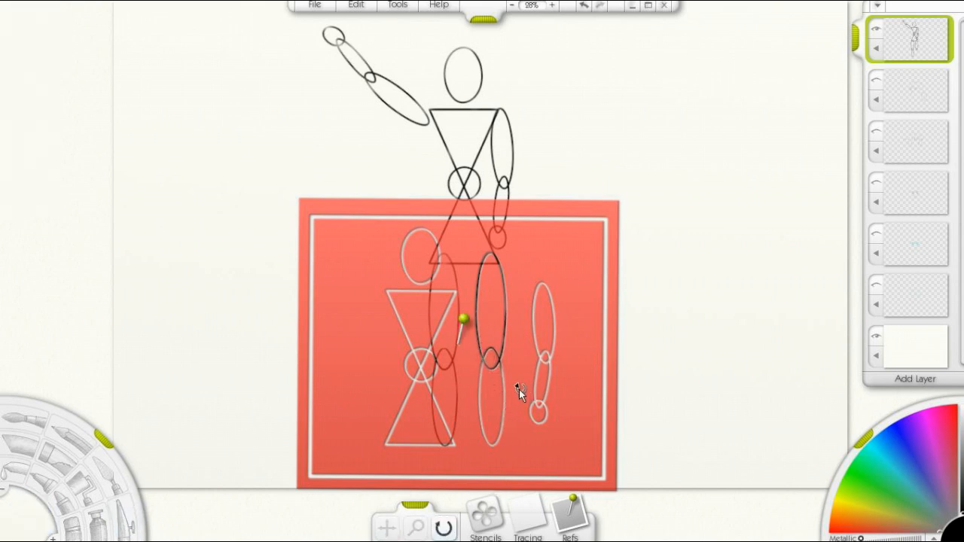
mouse_move(516, 401)
left_mouse_down()
mouse_move(538, 379)
mouse_move(535, 403)
left_mouse_up()
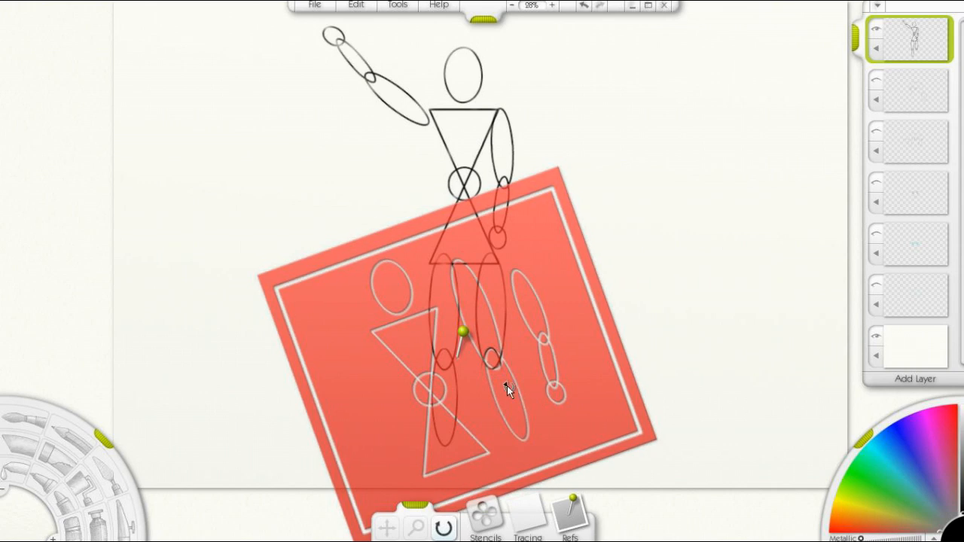
left_click(125, 518)
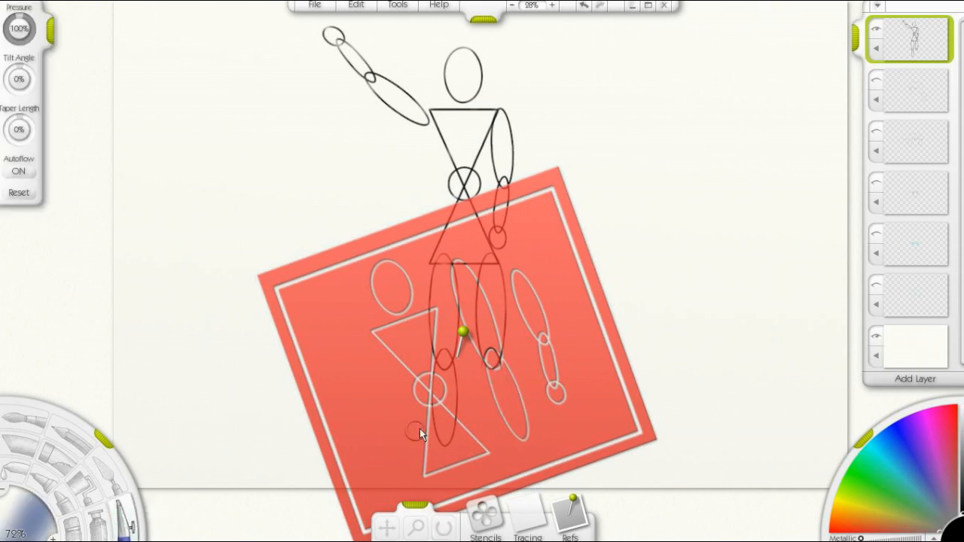
mouse_move(516, 431)
left_mouse_down()
mouse_move(526, 398)
mouse_move(502, 358)
mouse_move(513, 368)
mouse_move(488, 350)
left_mouse_up()
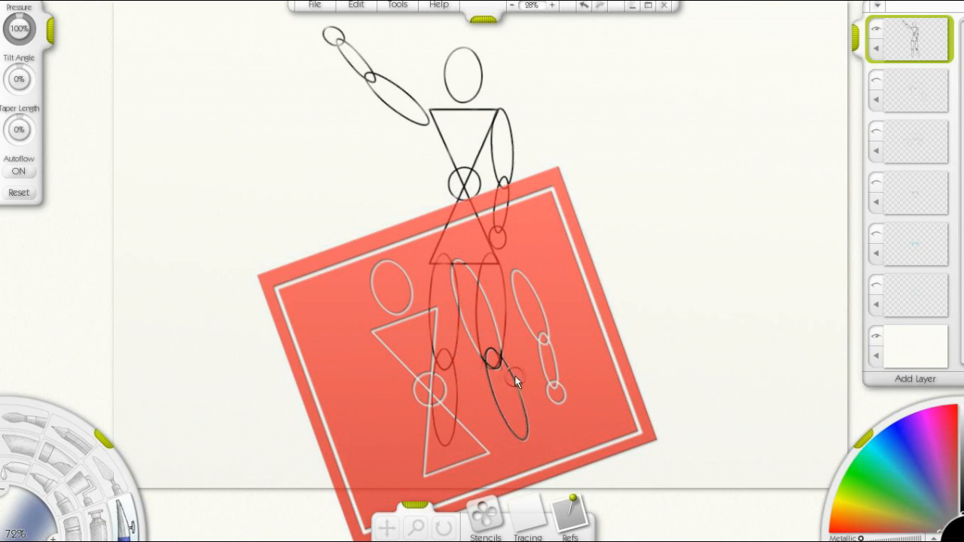